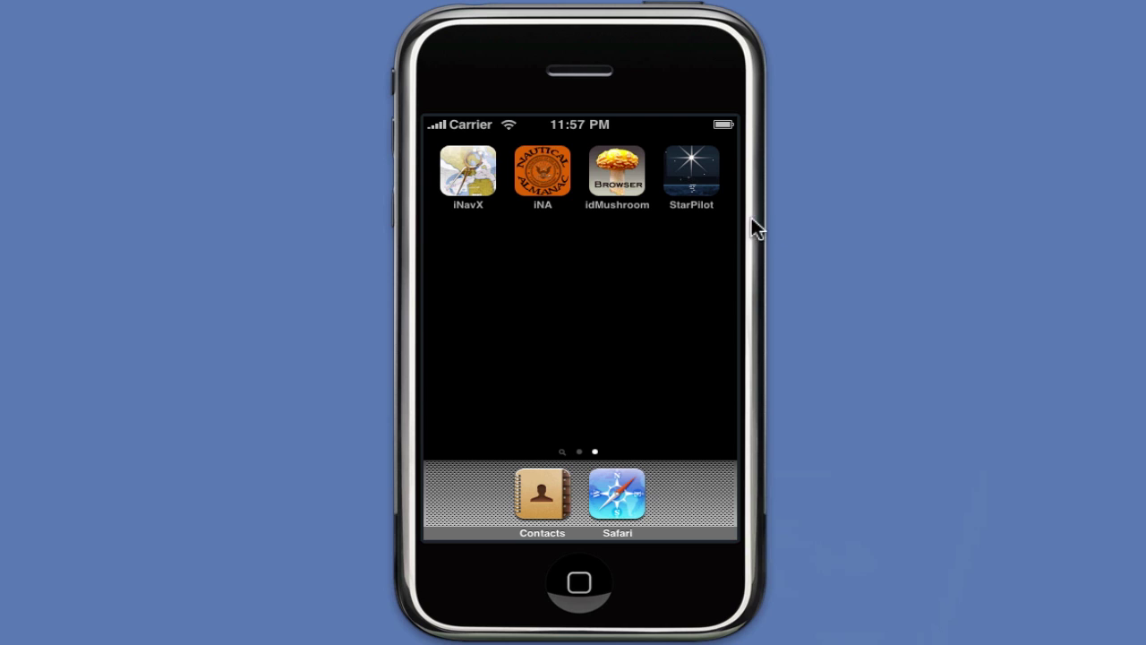
Launch the StarPilot app from the home screen to reach its Index Menu.
left_click(692, 177)
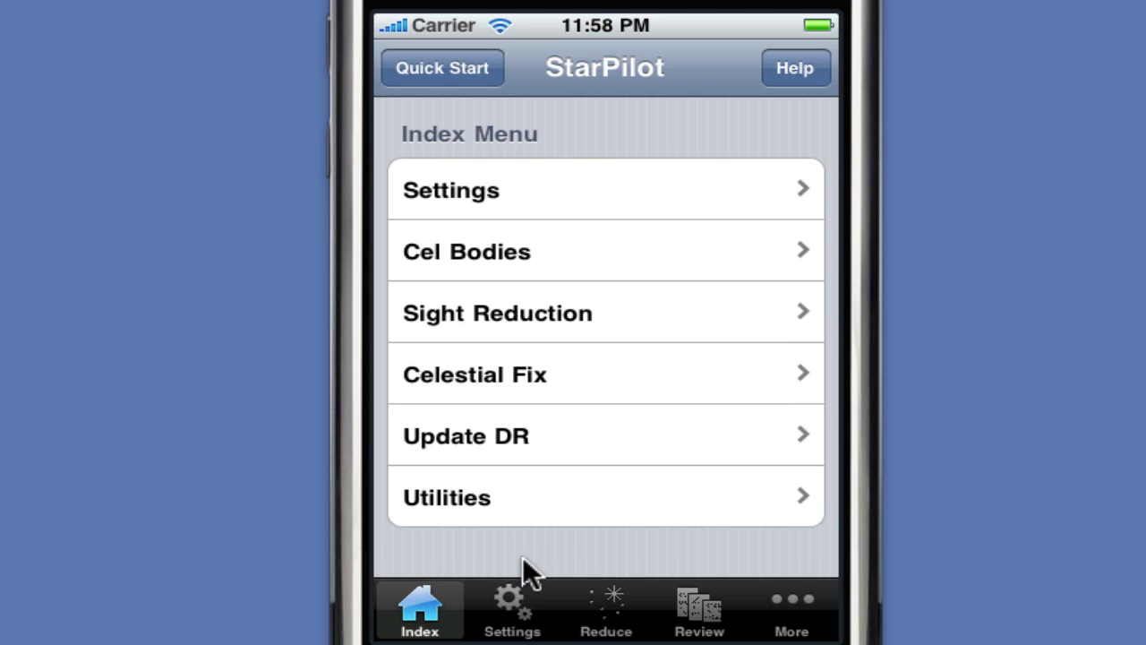
Restore StarPilot's factory default settings, confirm the alert, and go to General settings.
left_click(520, 617)
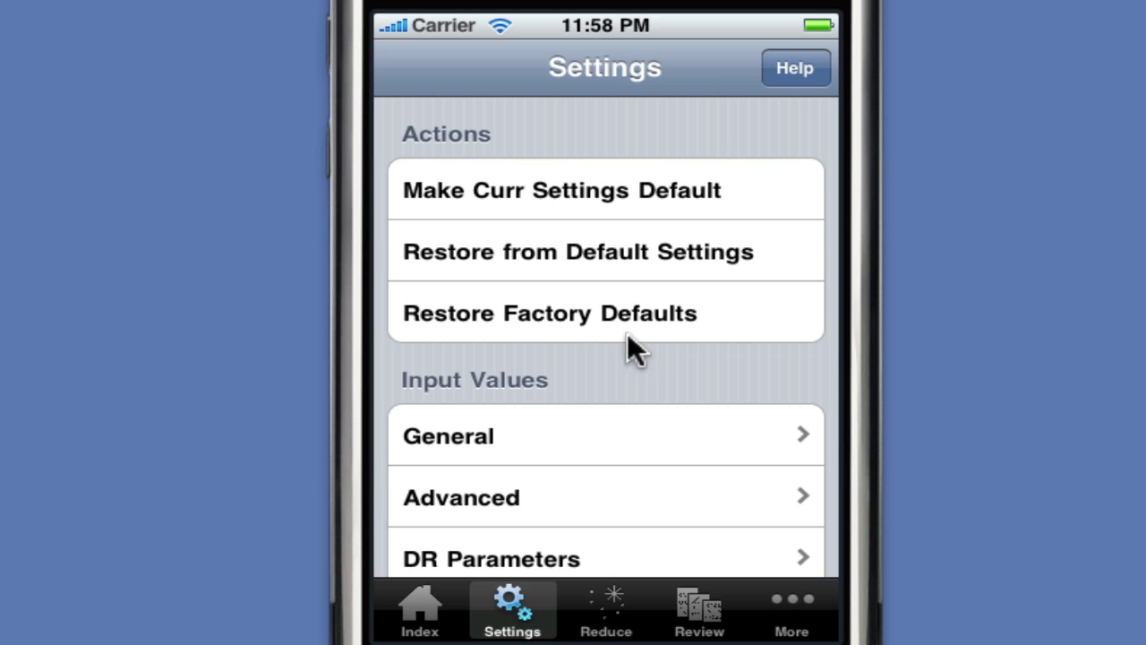
left_click(603, 315)
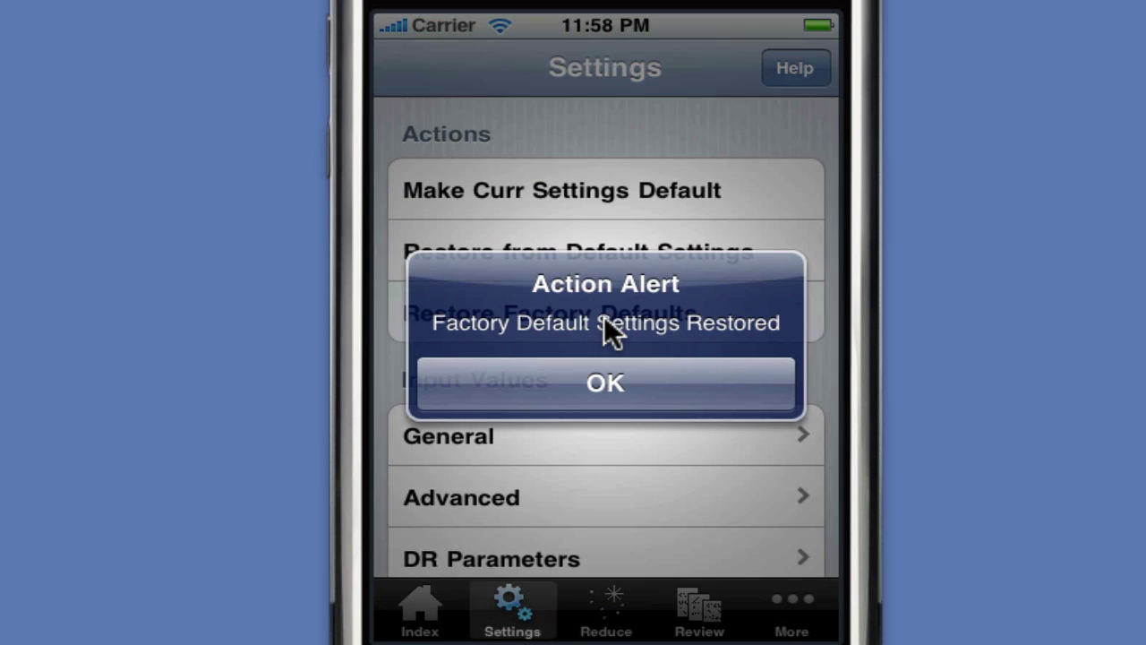
left_click(603, 377)
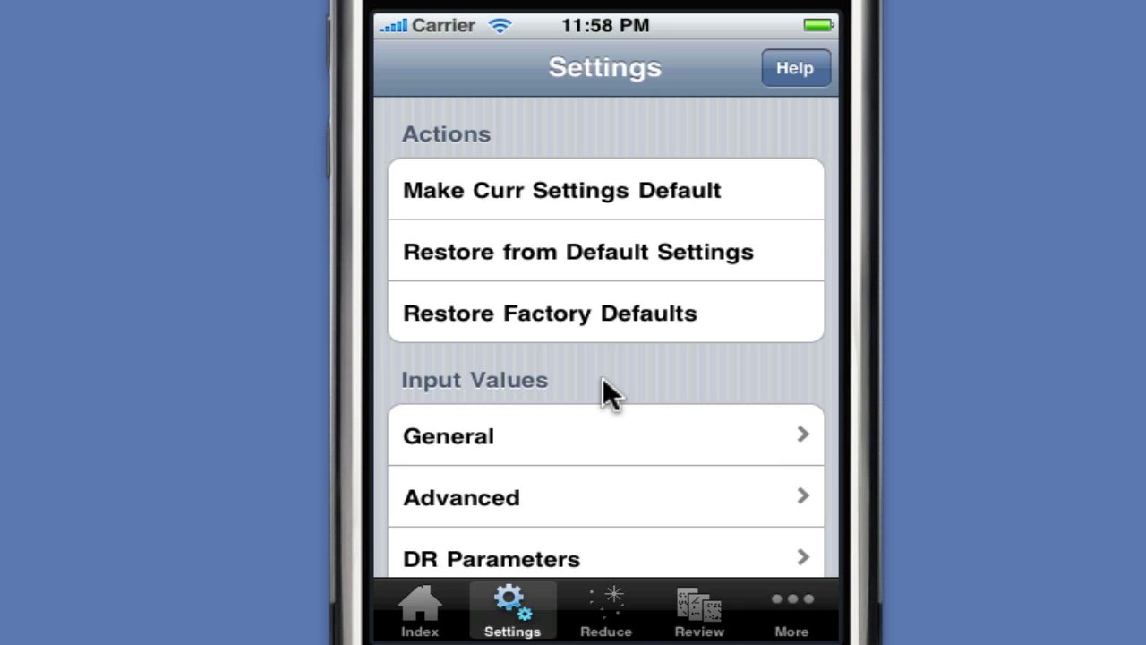
left_click(507, 431)
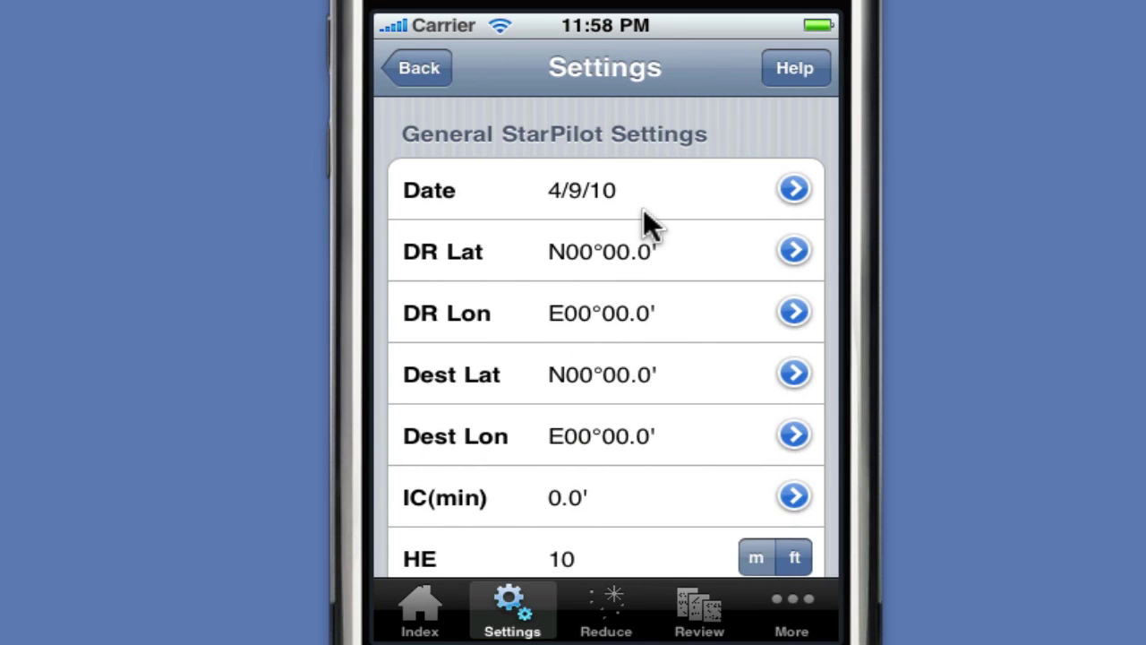
Set the working date on the month, day and year wheels to 5/13/93.
left_click(599, 190)
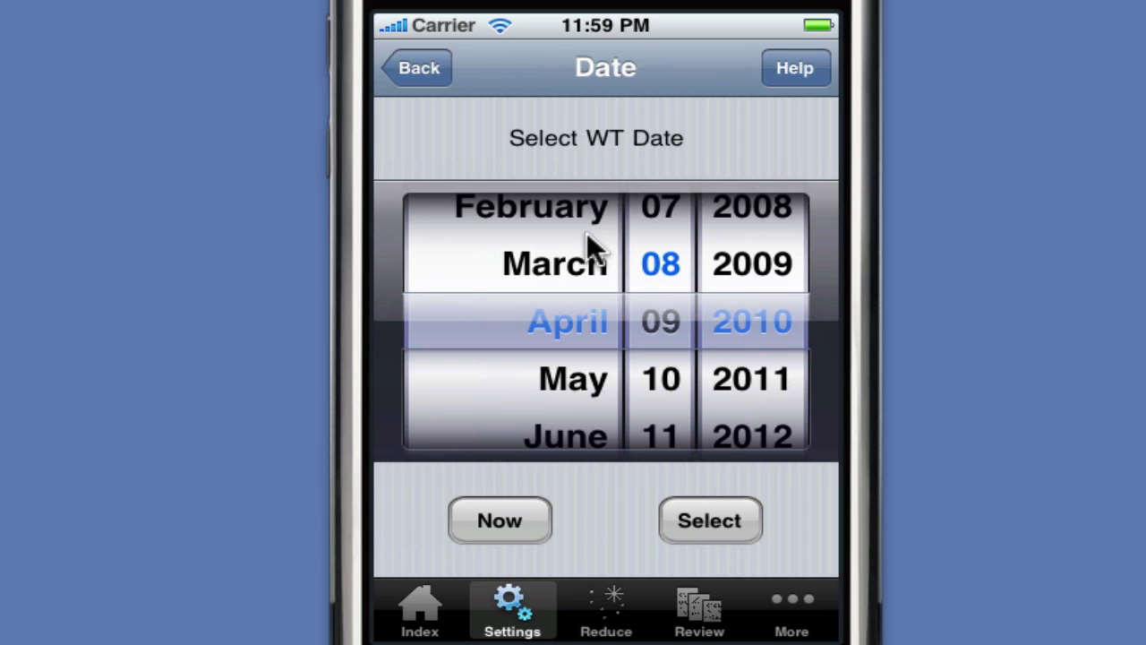
left_click(586, 315)
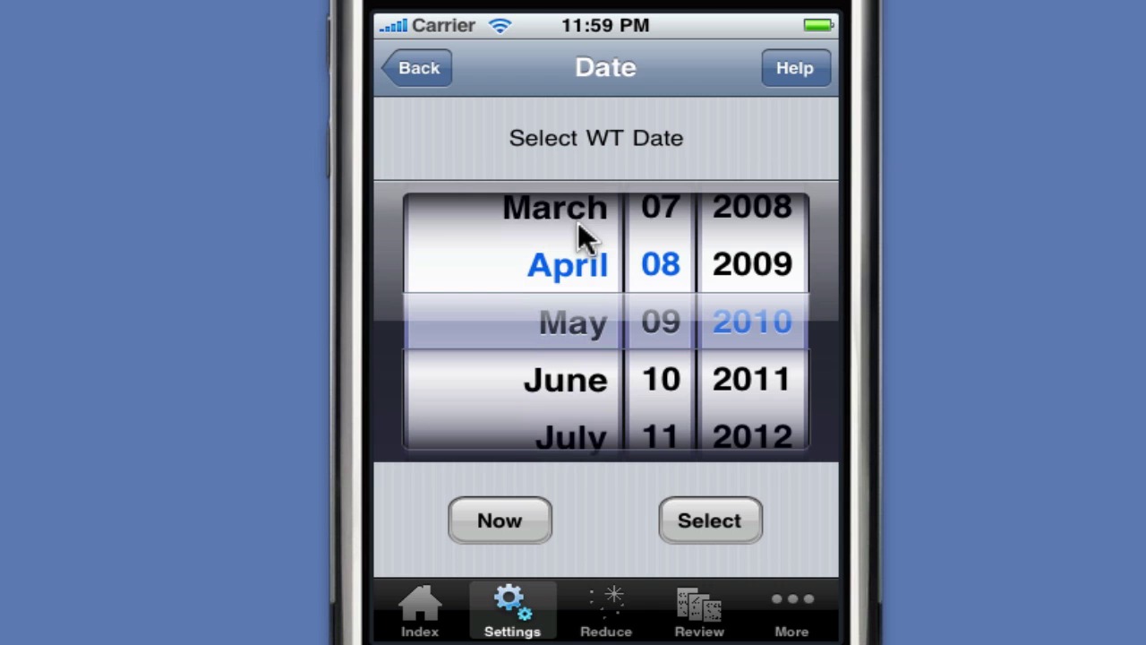
left_click_drag(686, 333, 690, 230)
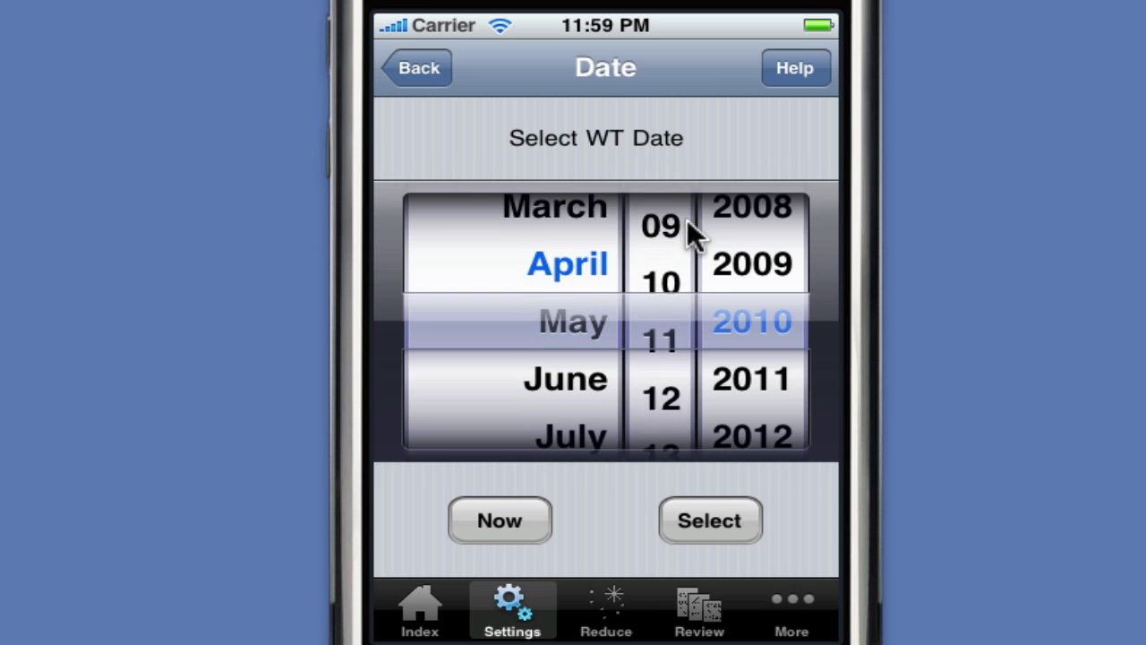
left_click_drag(775, 259, 780, 299)
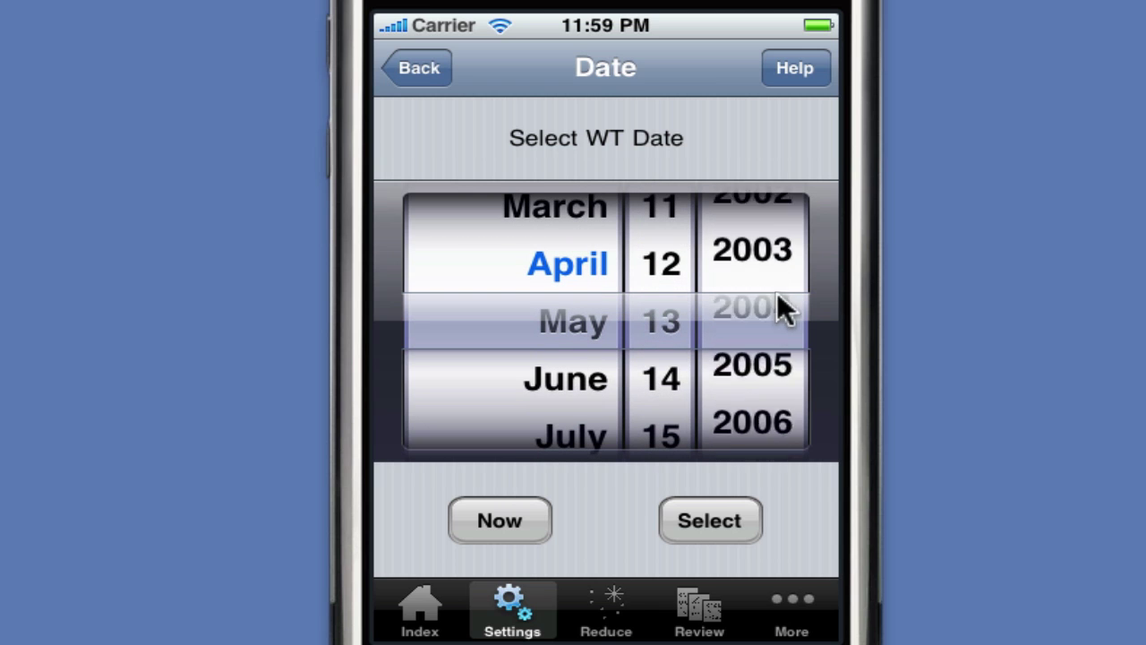
left_click_drag(782, 374, 791, 240)
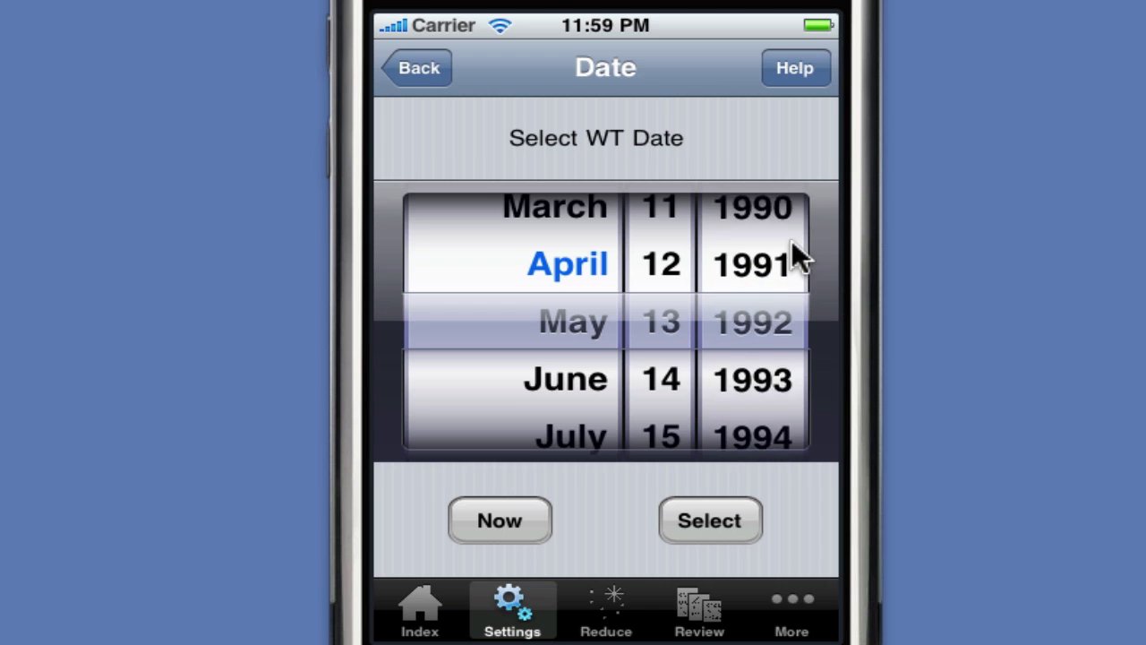
left_click(739, 521)
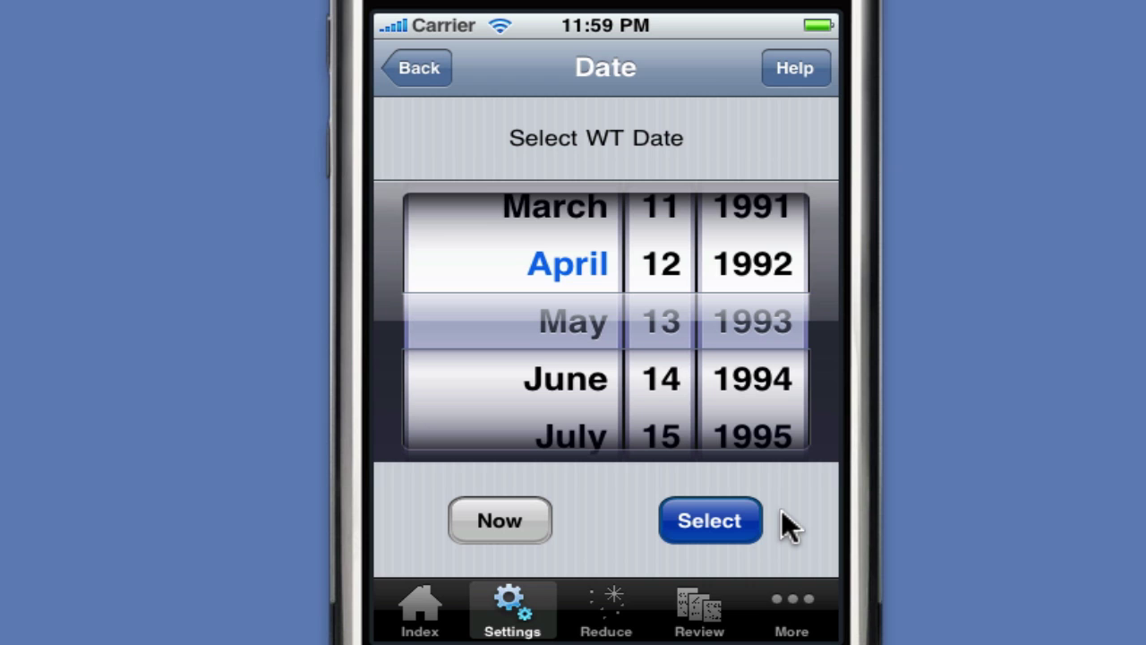
left_click(732, 528)
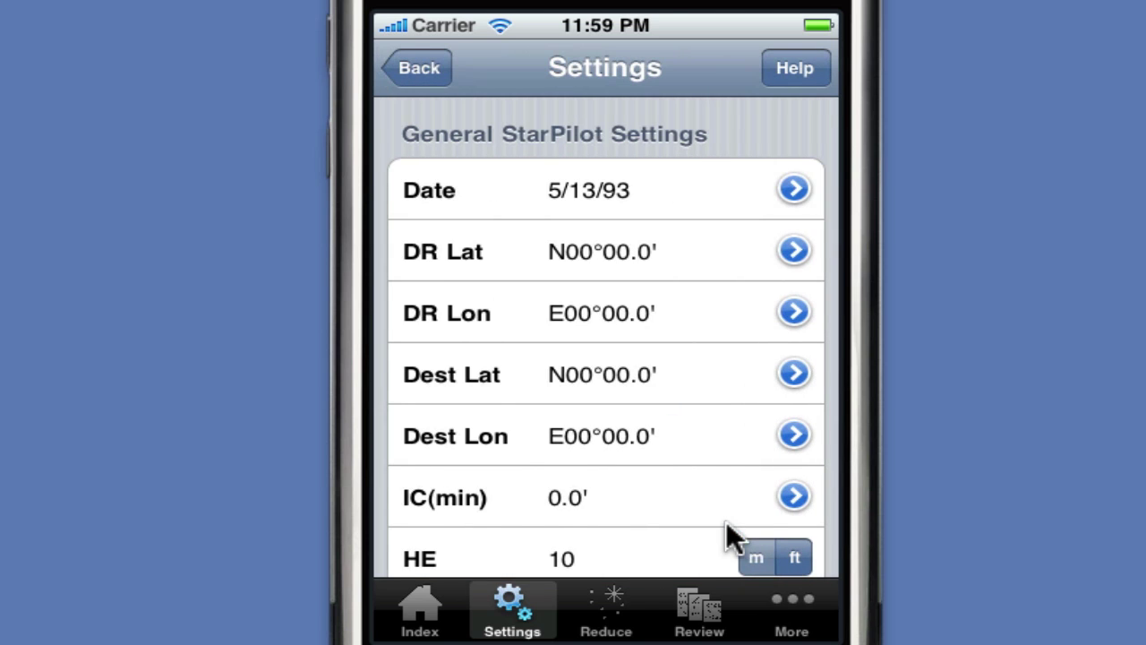
Enter the DR latitude as N40°10.0'.
left_click(598, 259)
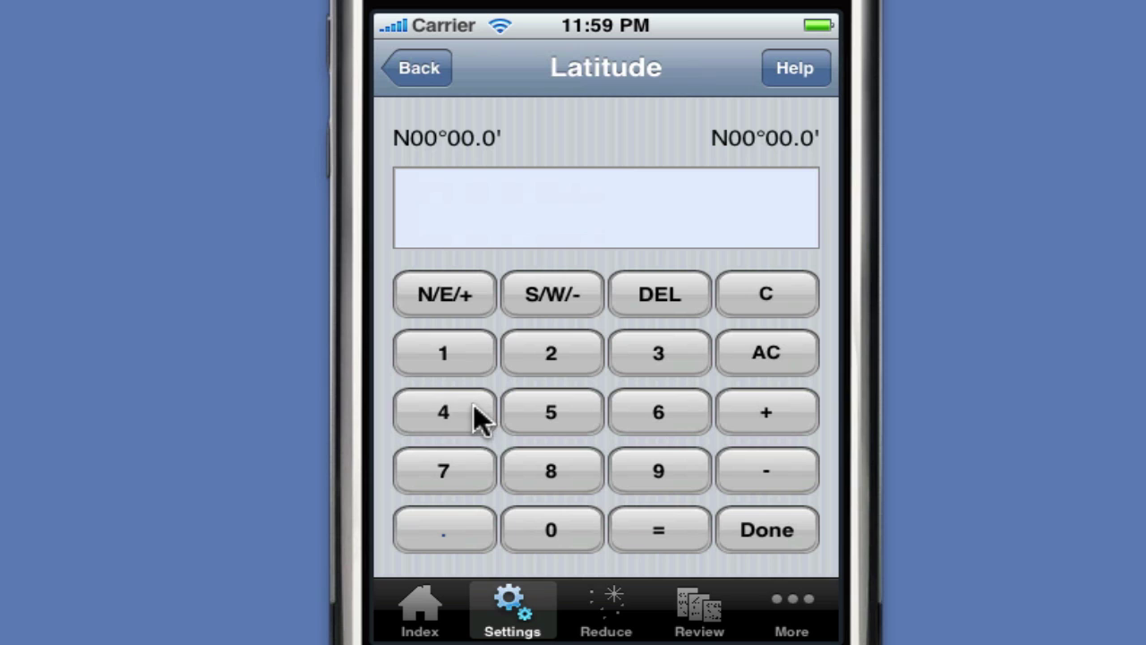
left_click(459, 411)
left_click(552, 536)
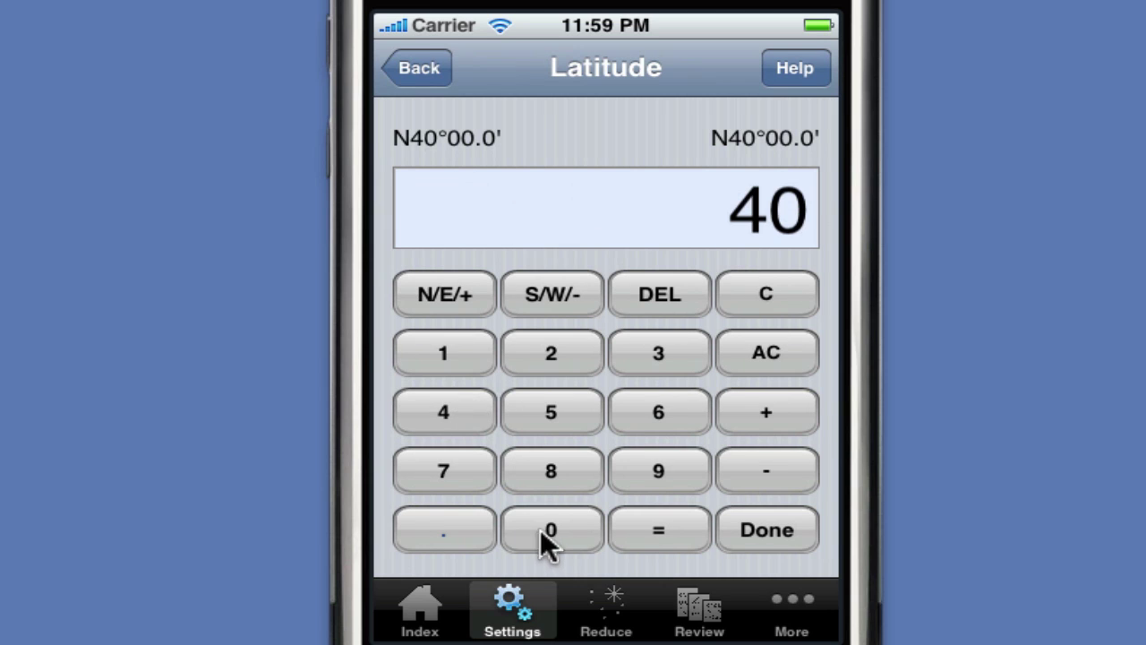
left_click(436, 530)
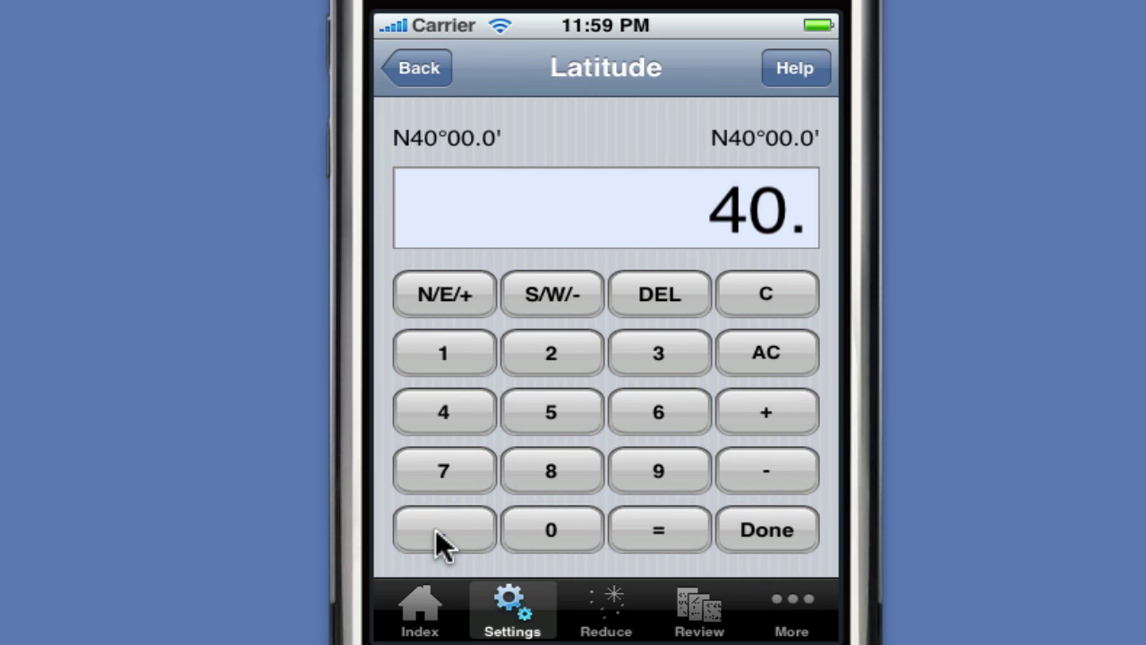
left_click(457, 370)
left_click(526, 539)
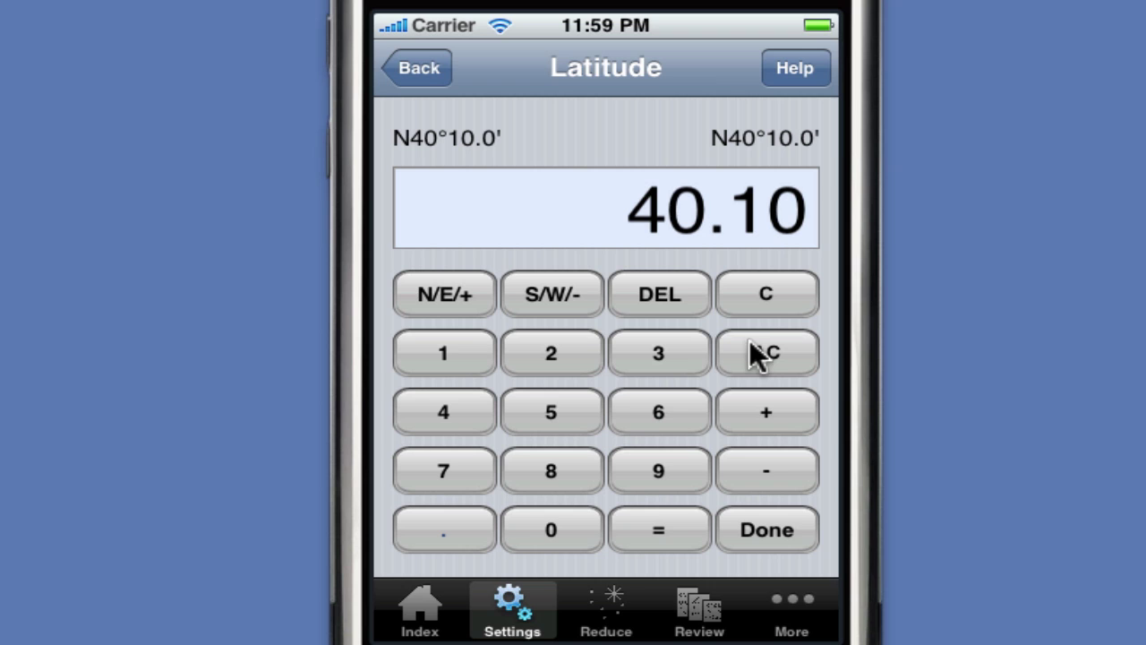
left_click(769, 525)
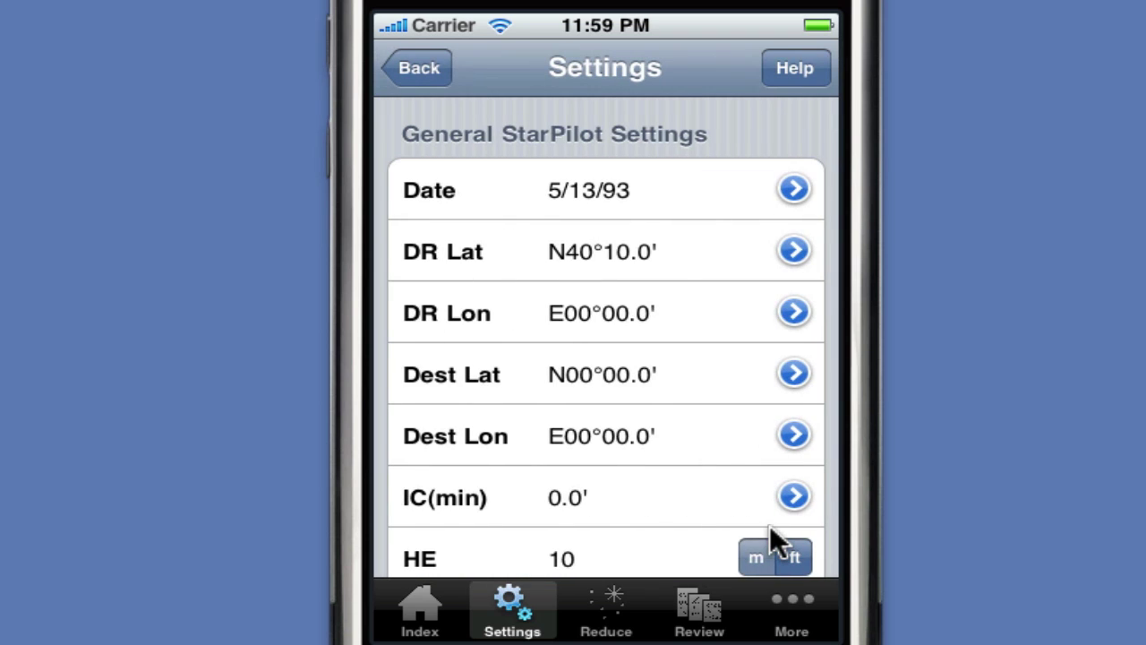
Enter the DR longitude as 50°15.0' and switch it to West.
left_click(620, 315)
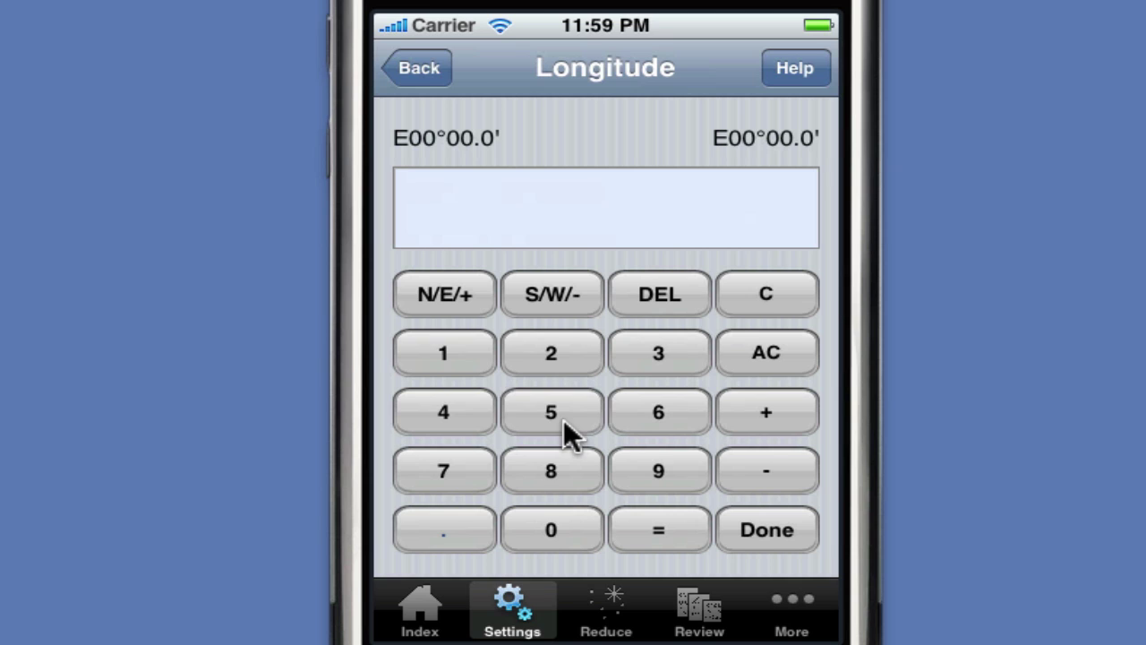
left_click(563, 419)
left_click(548, 530)
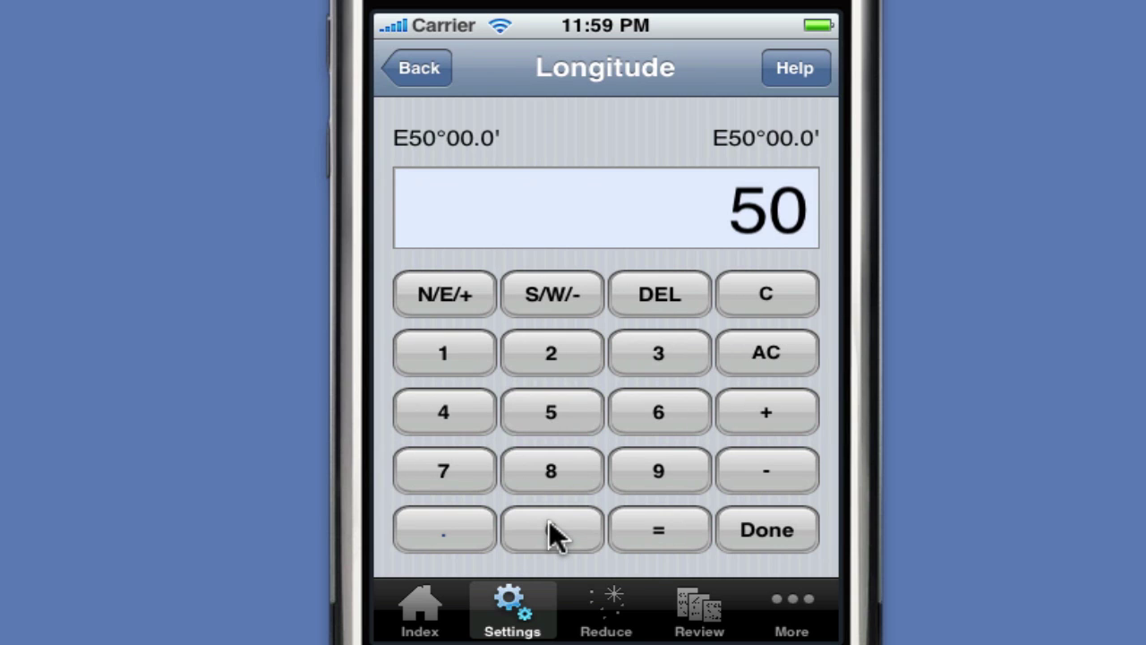
left_click(451, 533)
left_click(461, 350)
left_click(562, 417)
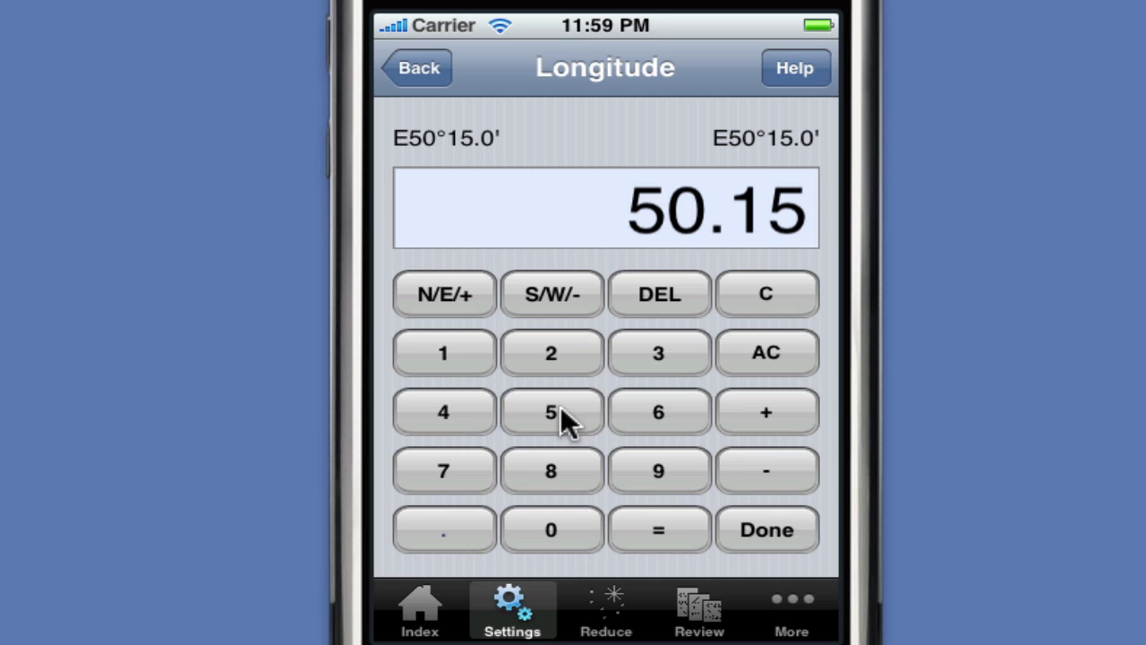
left_click(553, 297)
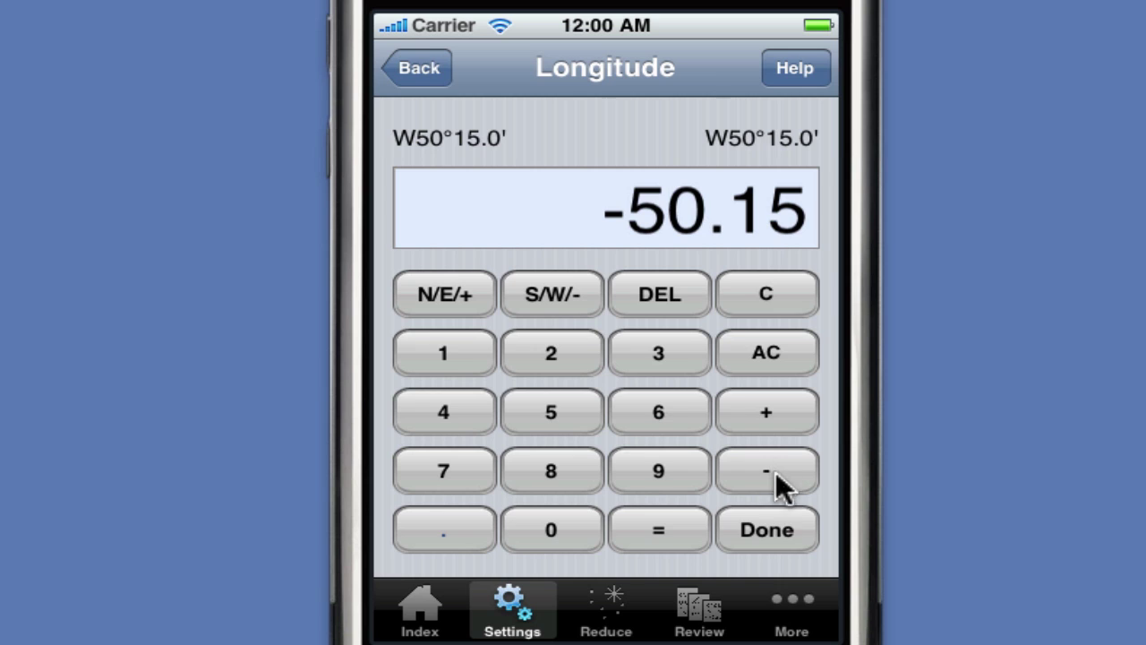
left_click(778, 530)
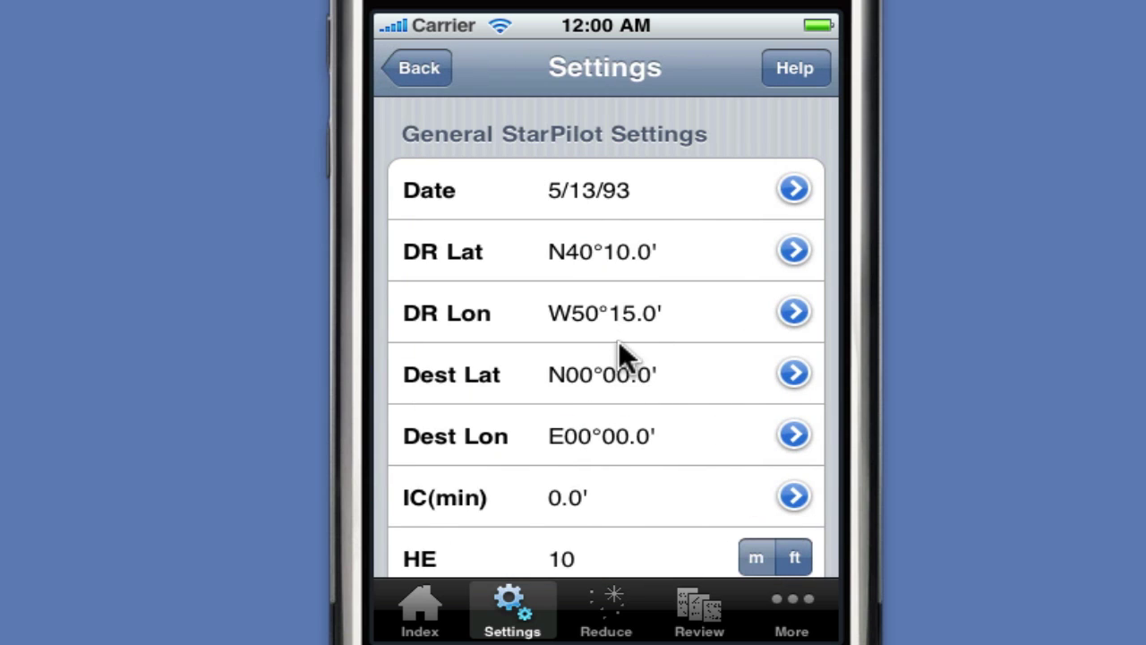
Set the index correction to -1.2'.
left_click_drag(621, 435, 644, 340)
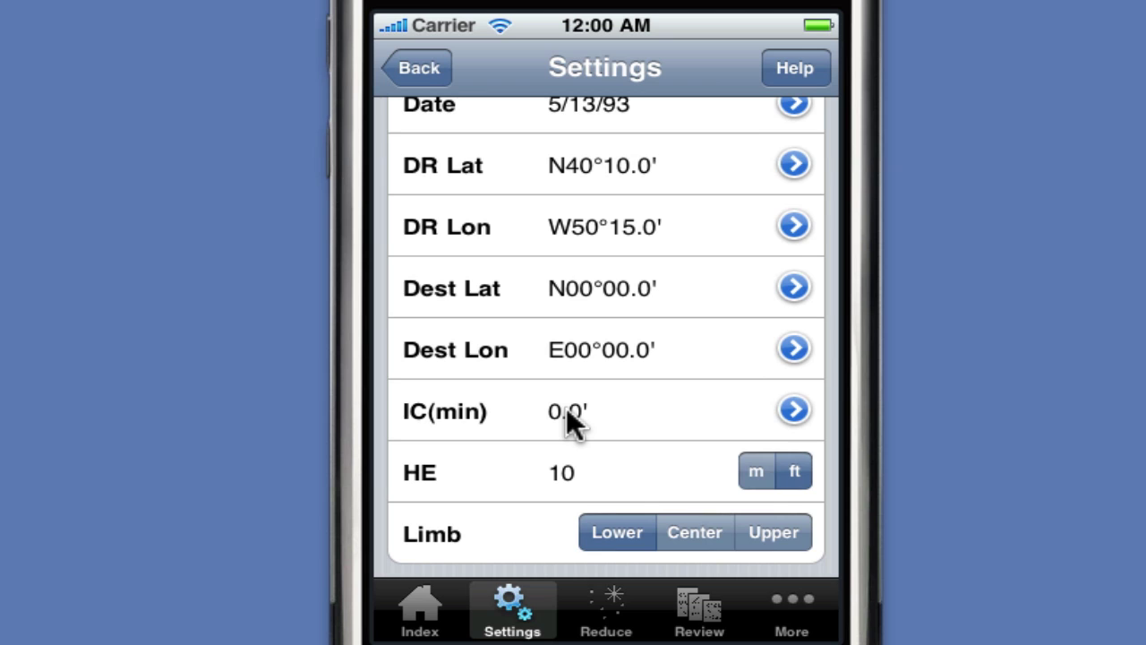
left_click(571, 423)
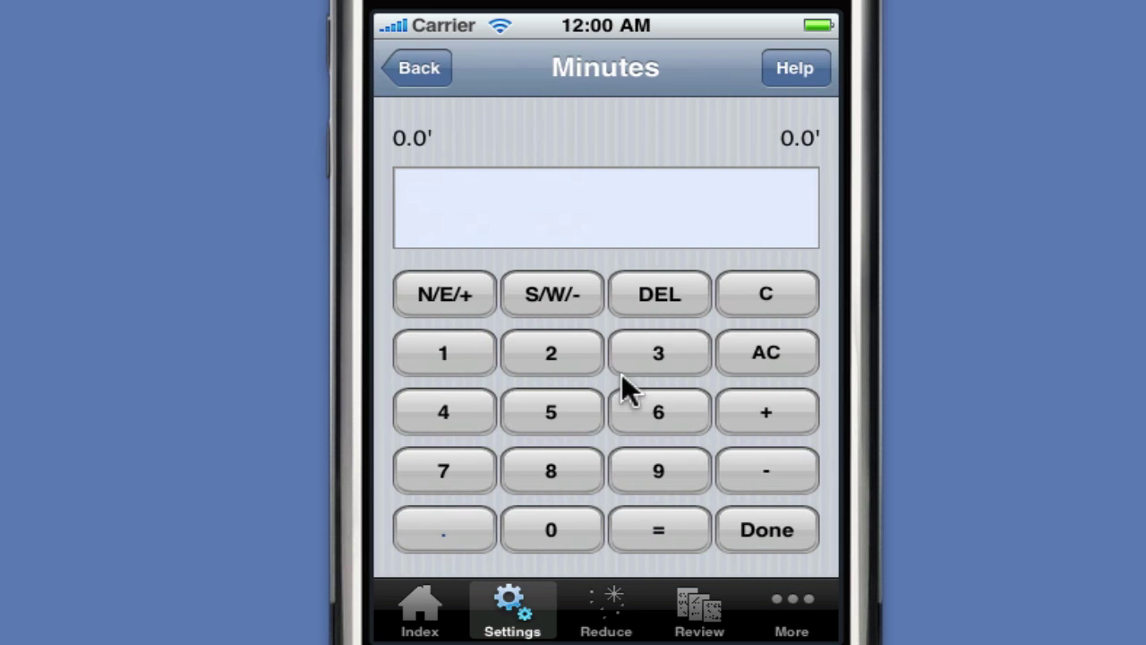
left_click(435, 360)
left_click(447, 528)
left_click(562, 345)
left_click(562, 300)
left_click(770, 533)
Set the height of eye to 7 and return to the main Settings list.
left_click(572, 472)
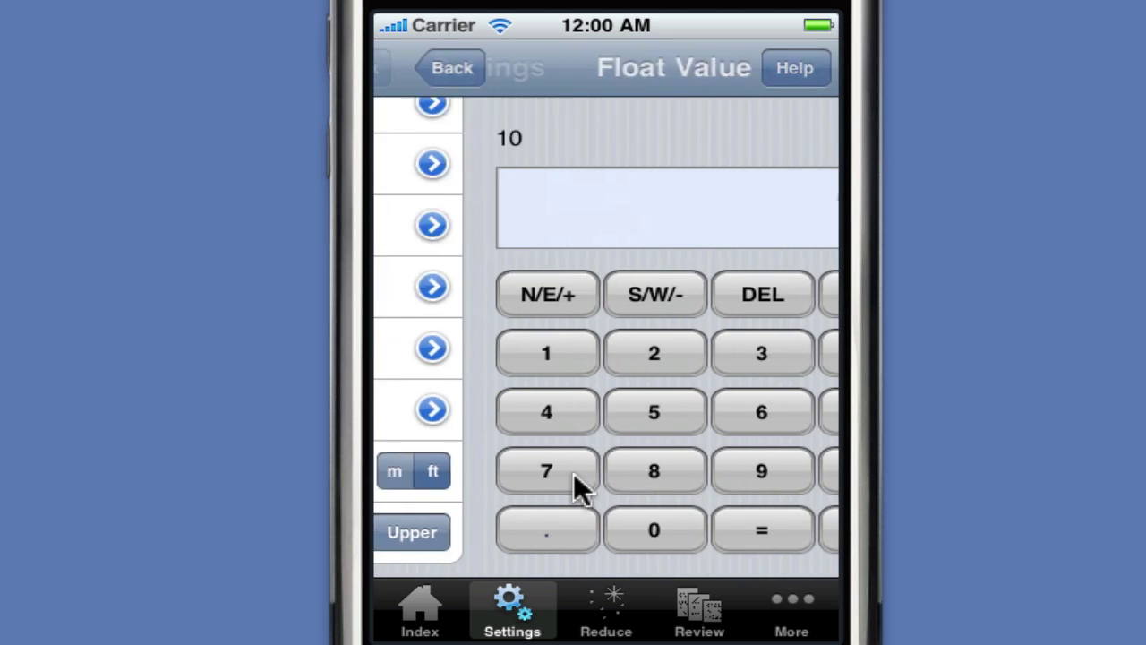
left_click(449, 462)
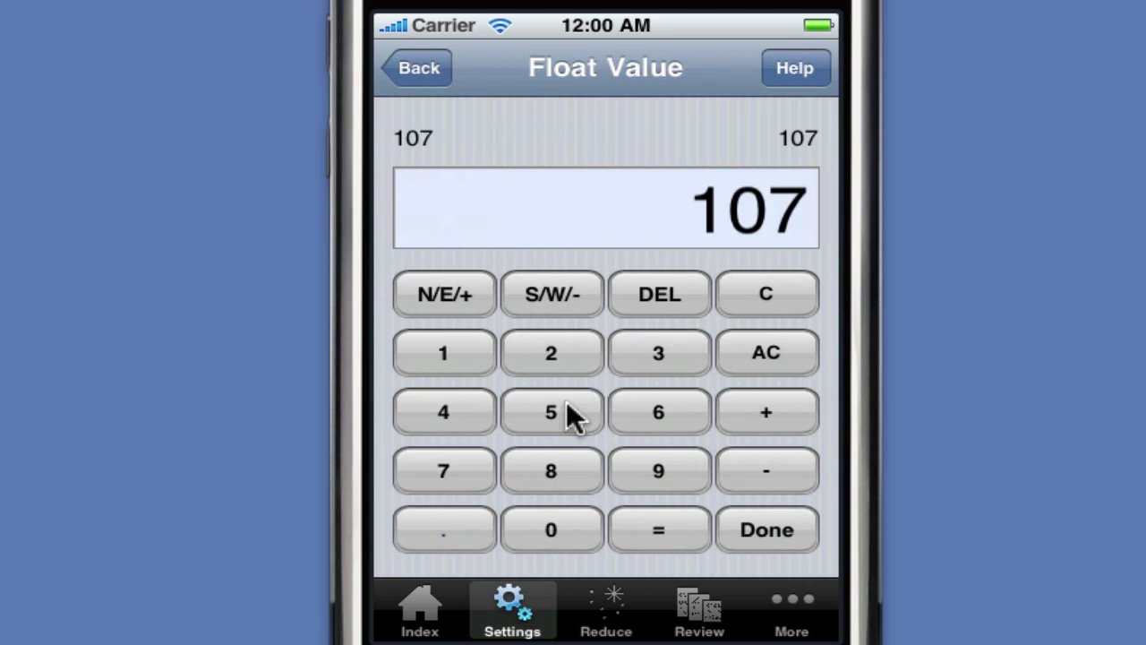
left_click(795, 349)
left_click(479, 468)
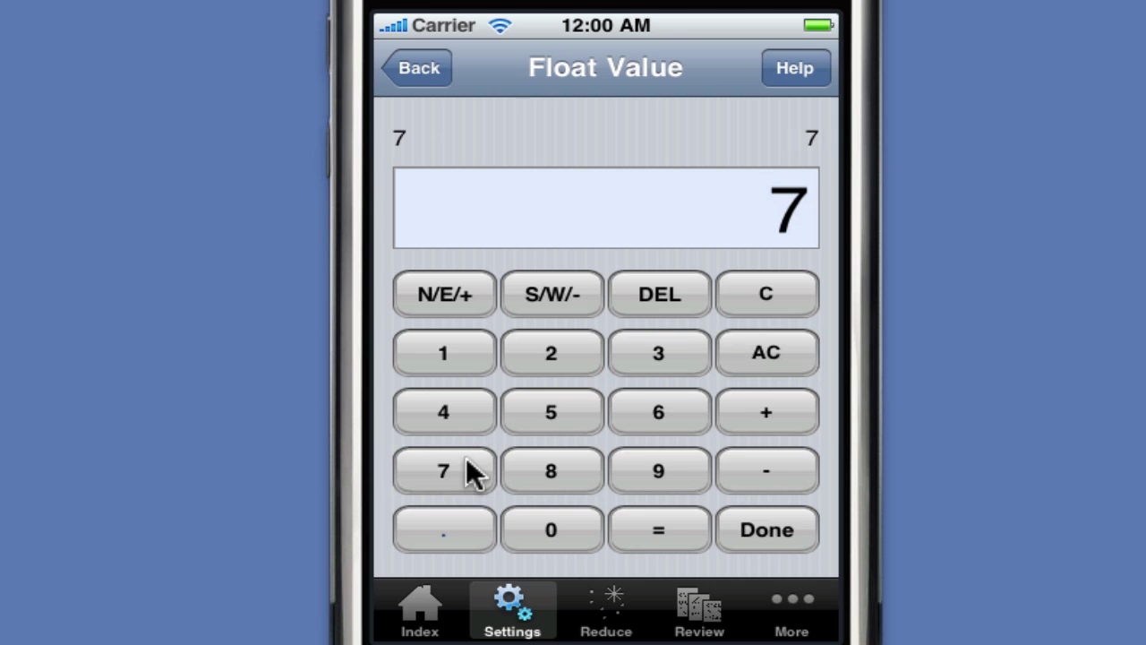
left_click(763, 528)
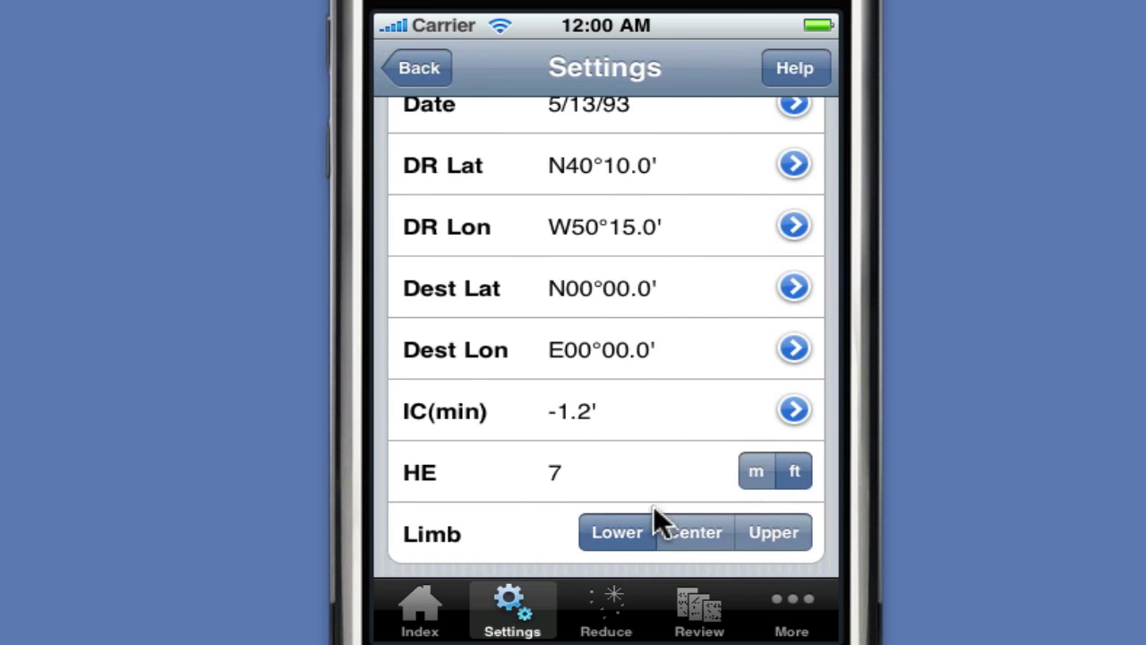
left_click(436, 71)
left_click_drag(557, 436, 568, 335)
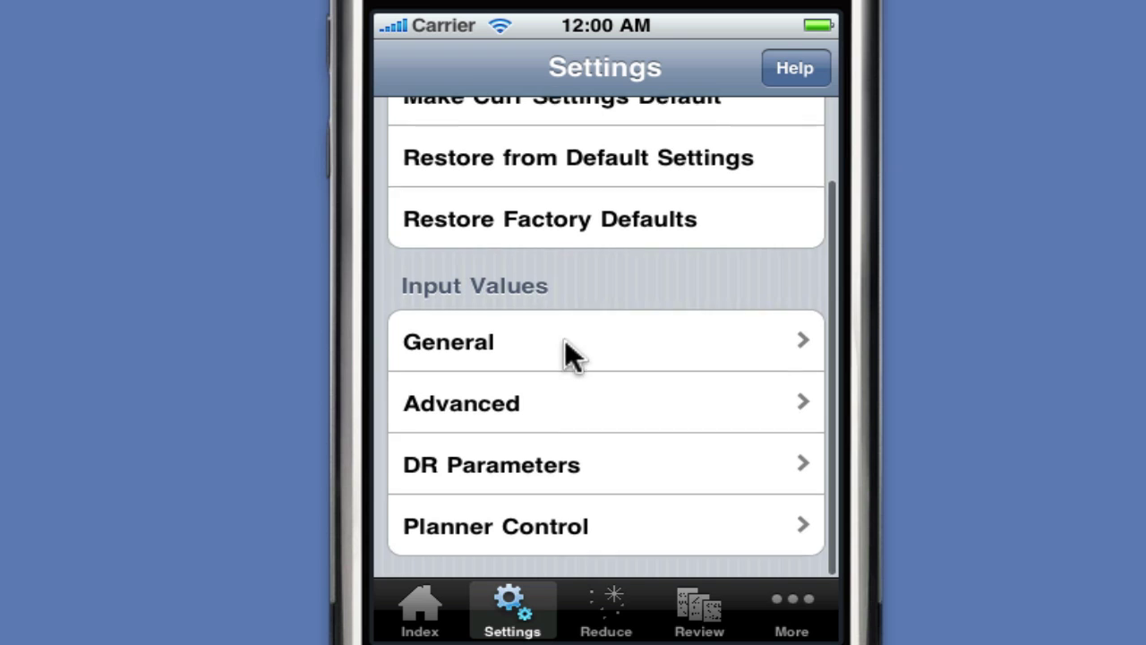
Switch dead reckoning to Speed mode and set the course to 090.0°.
left_click(525, 470)
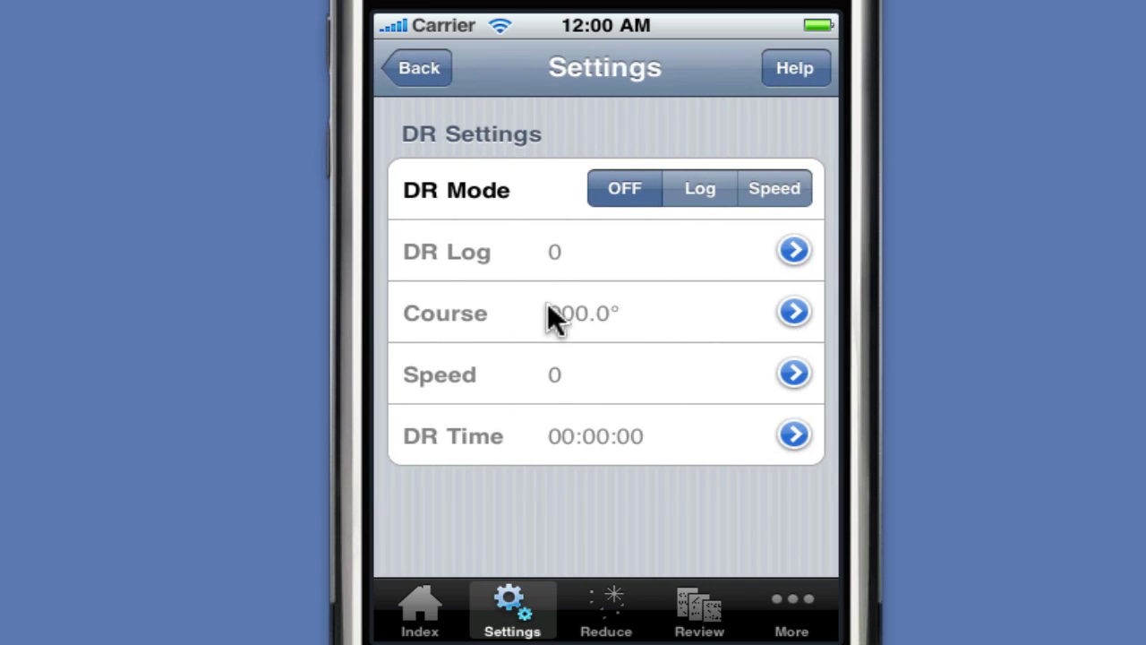
left_click(775, 189)
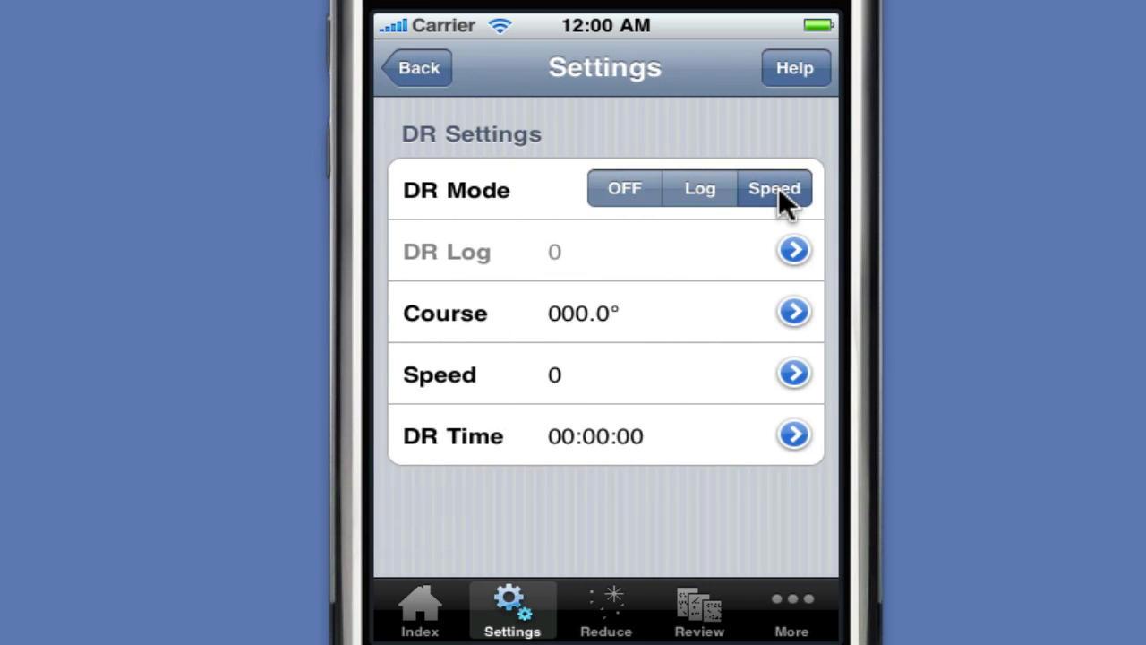
left_click(792, 310)
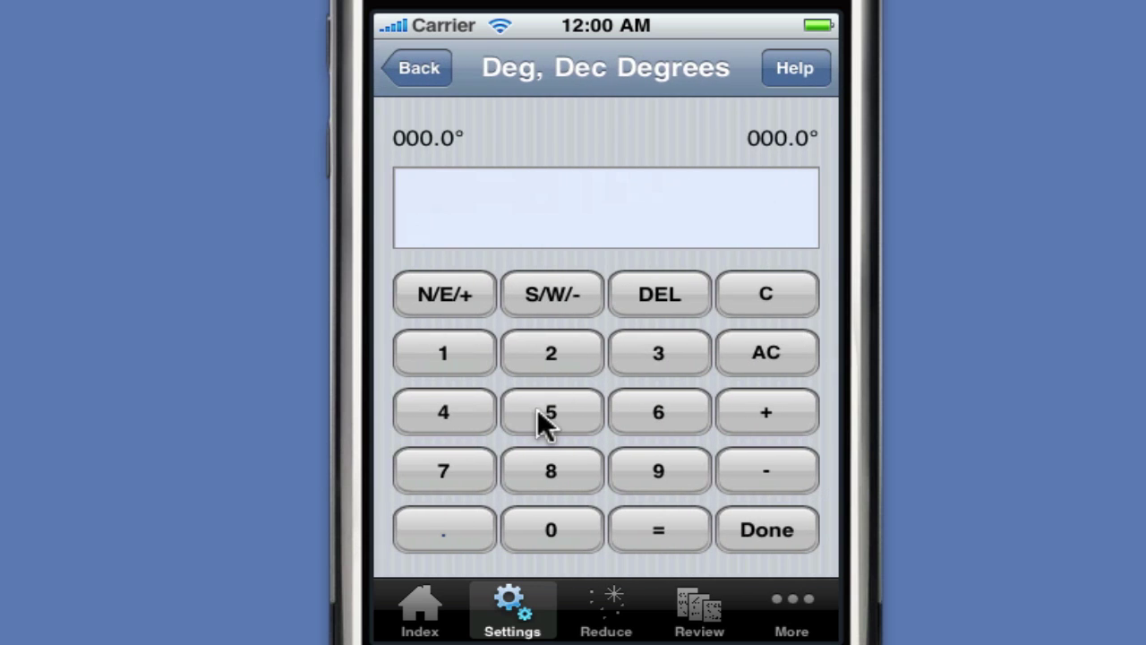
left_click(538, 410)
left_click(464, 529)
left_click(562, 419)
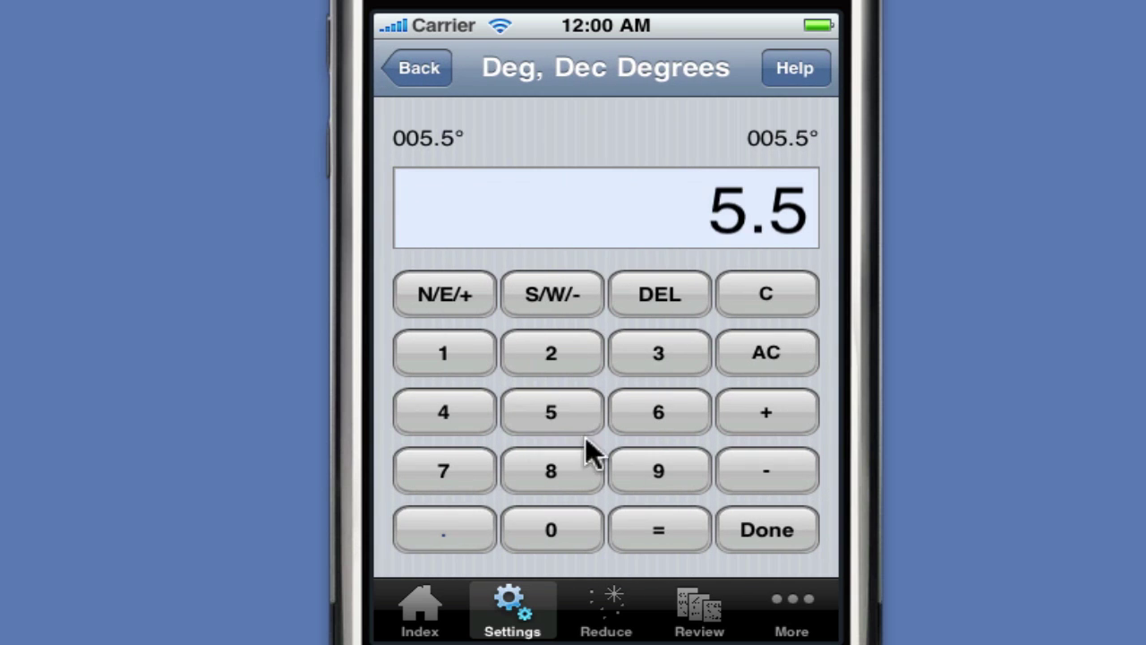
left_click(738, 530)
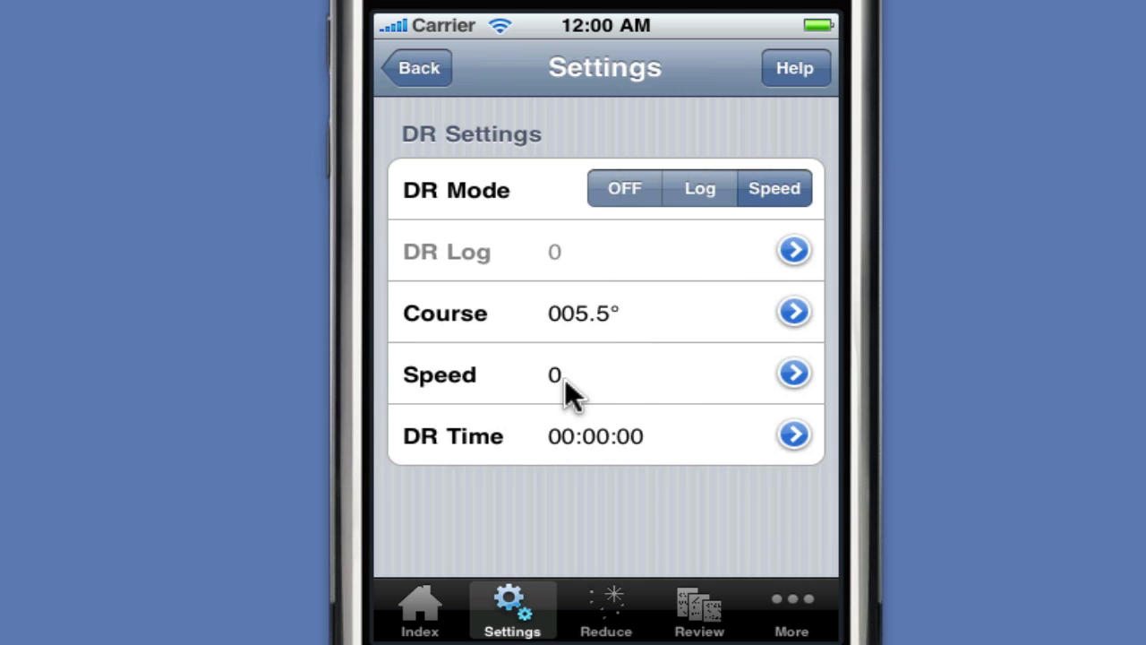
left_click(587, 314)
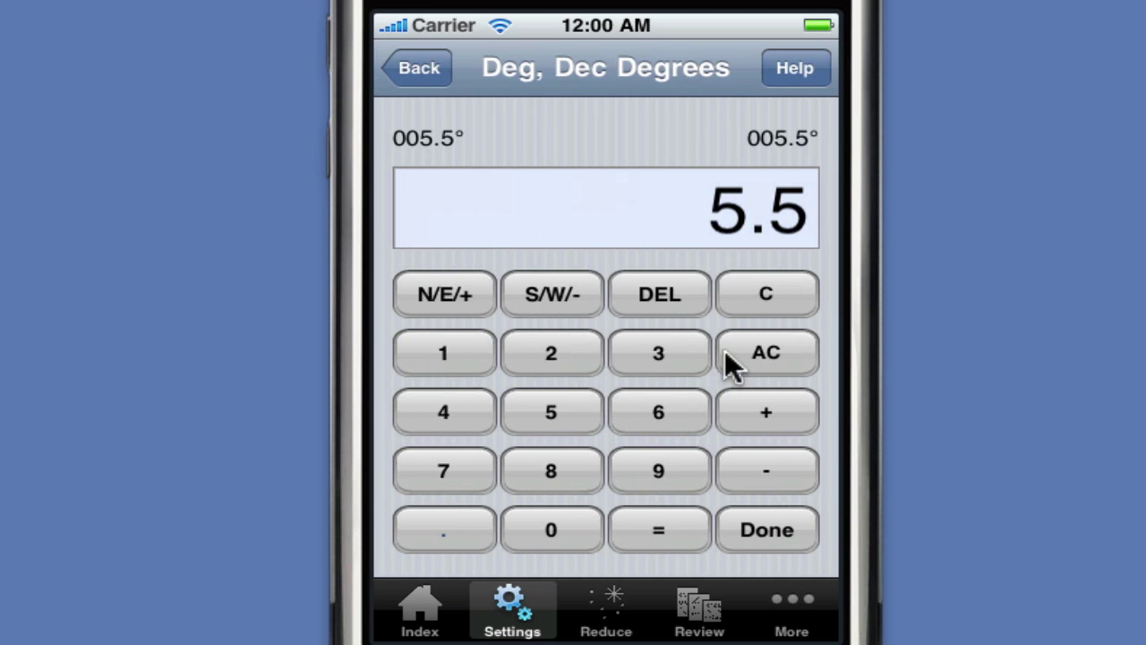
left_click(732, 359)
left_click(671, 472)
left_click(560, 530)
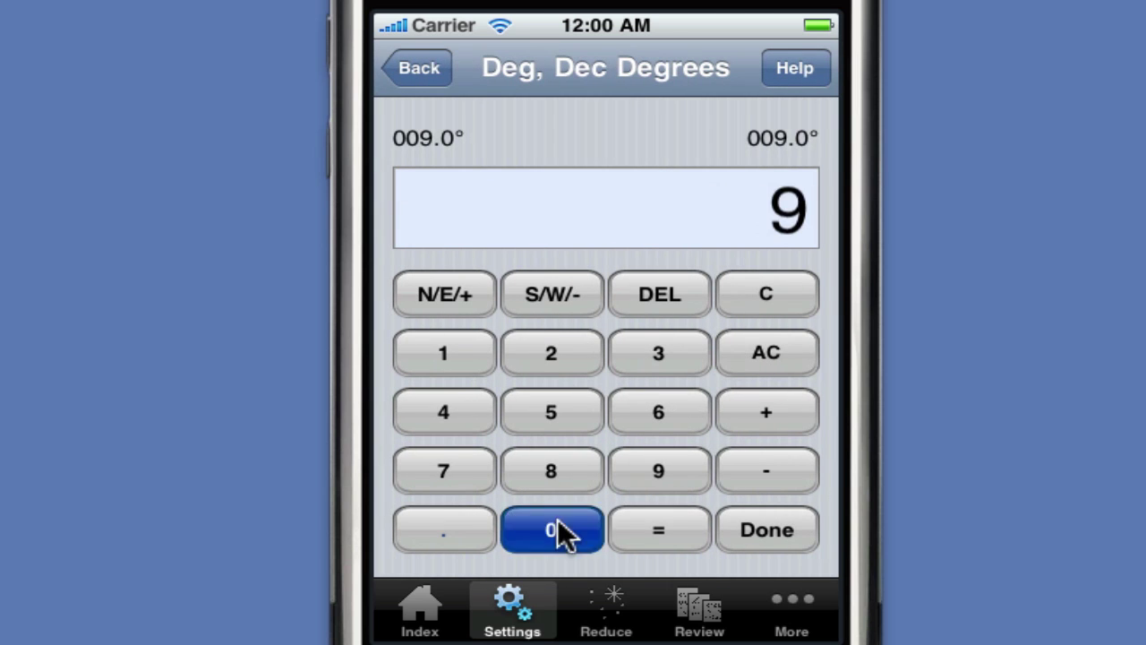
left_click(787, 537)
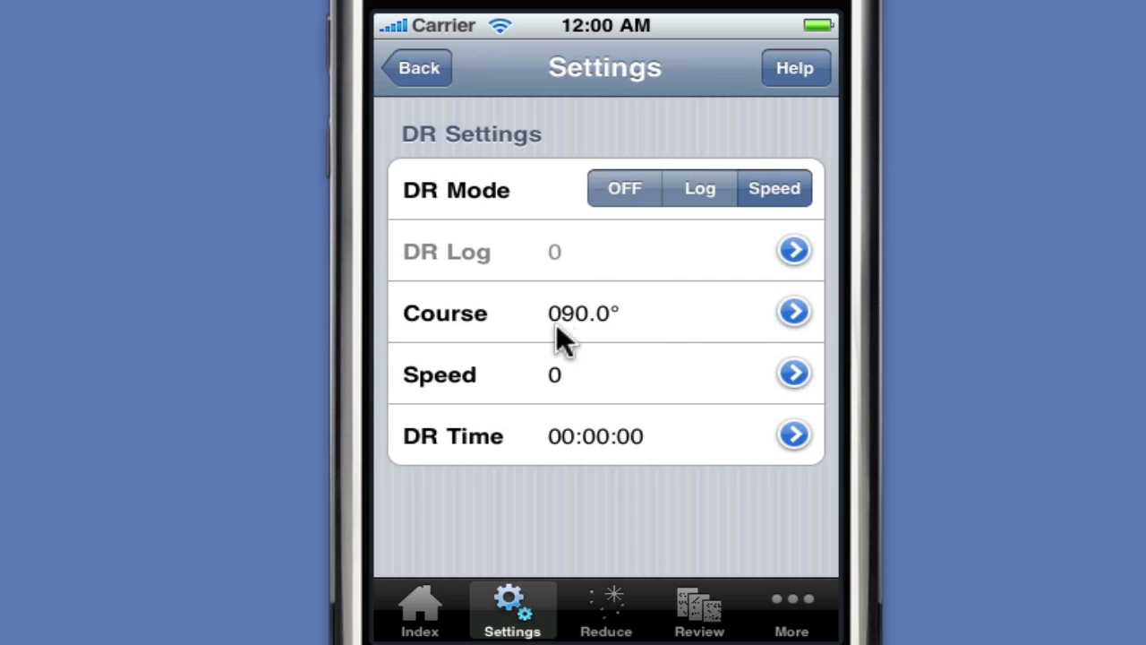
Set the dead-reckoning speed to 5.5.
left_click(552, 383)
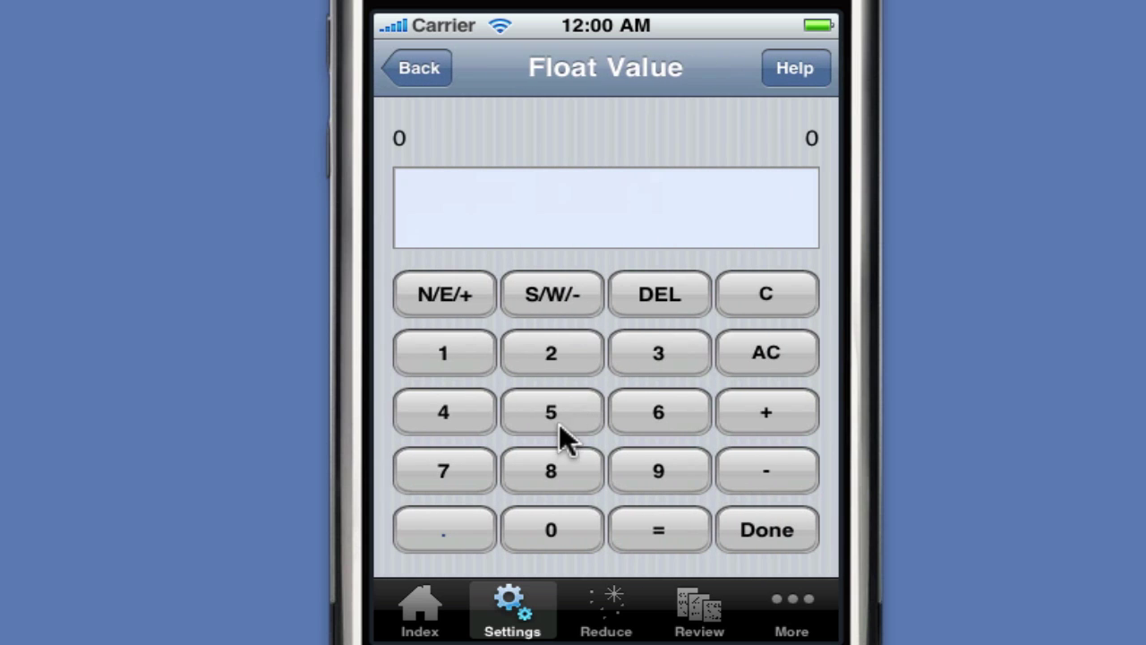
left_click(558, 427)
left_click(454, 529)
left_click(558, 425)
left_click(770, 533)
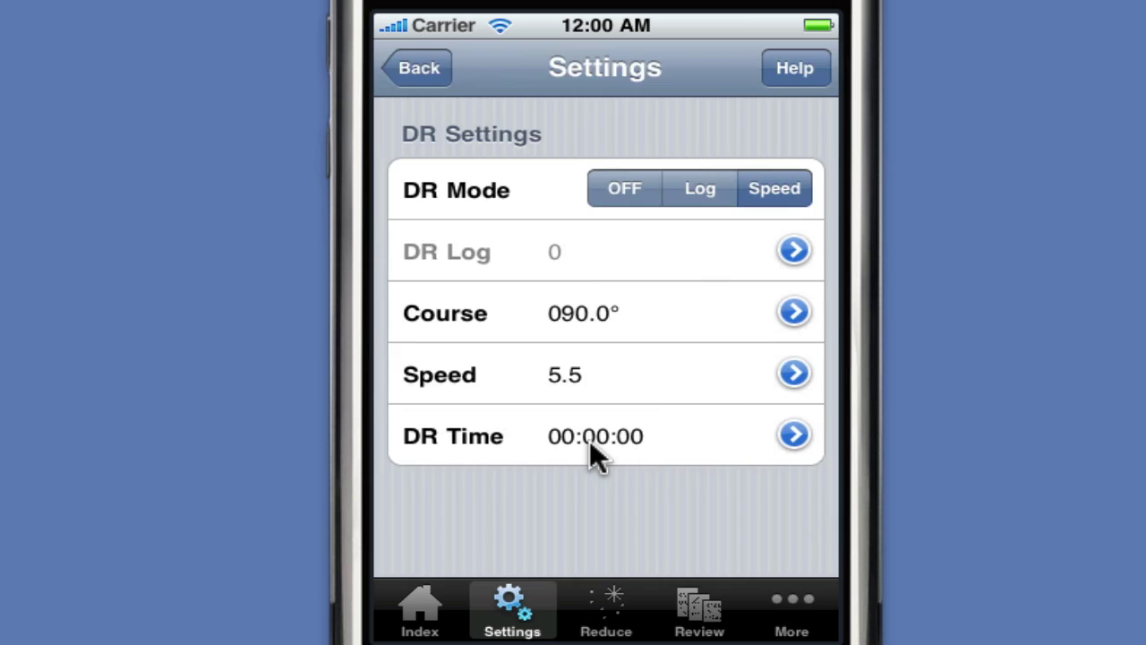
Set the DR time to 07:30:00 and return to the main Settings list.
left_click(589, 439)
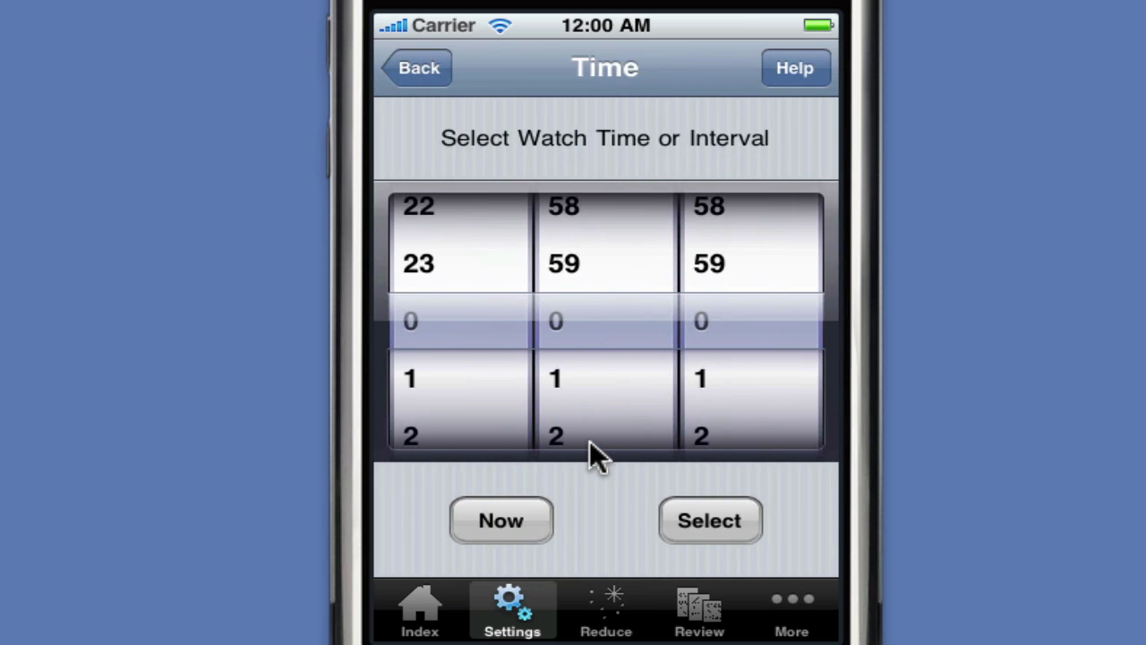
left_click_drag(489, 384, 491, 274)
left_click_drag(474, 421, 474, 268)
left_click_drag(474, 366, 486, 314)
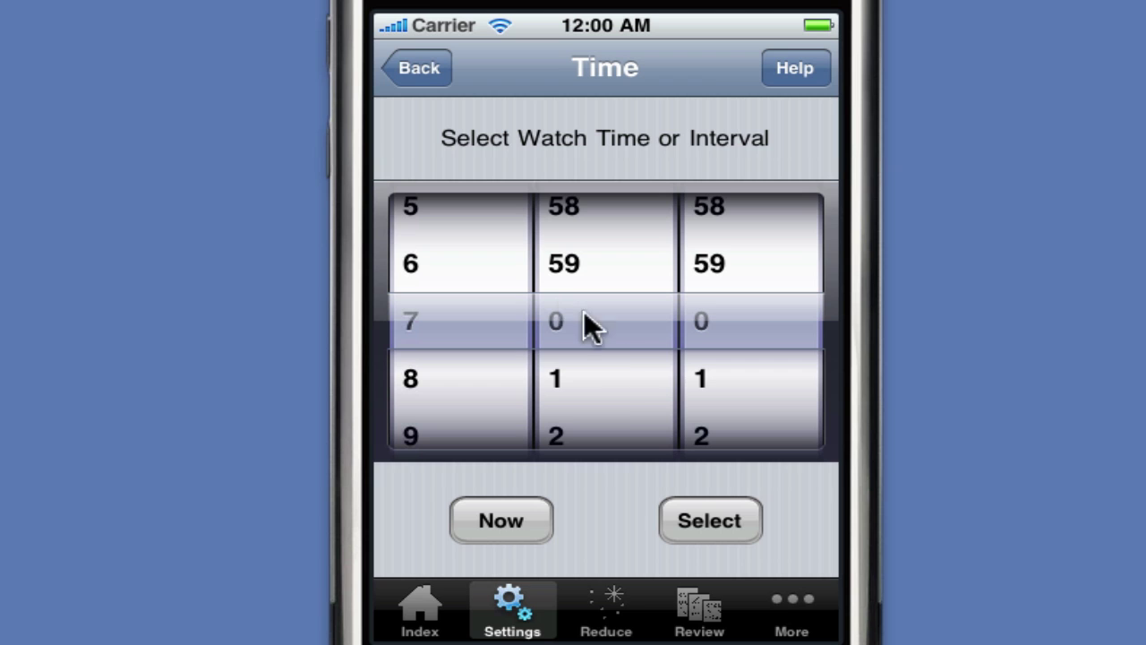
left_click_drag(631, 337, 639, 376)
left_click_drag(631, 264, 631, 376)
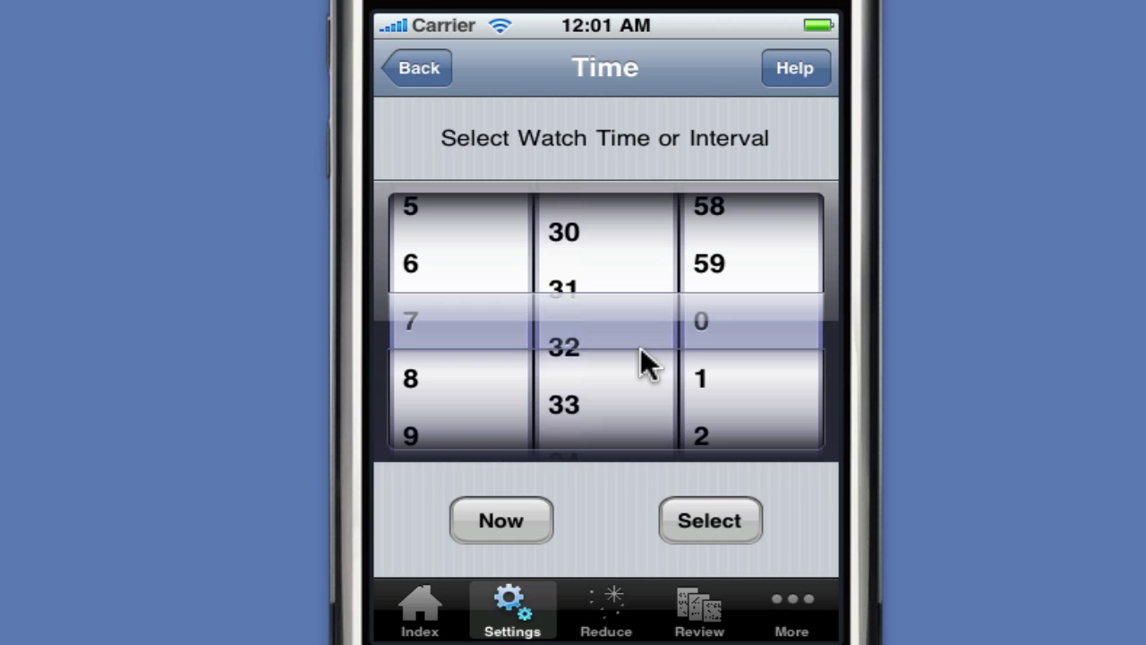
left_click(707, 524)
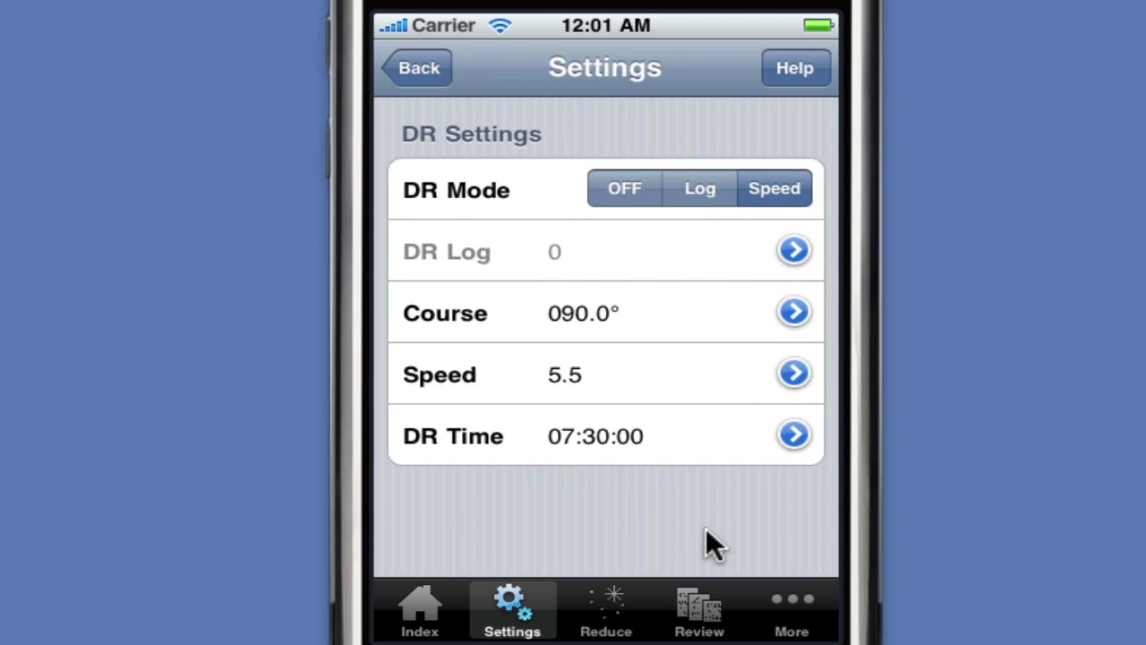
left_click(438, 78)
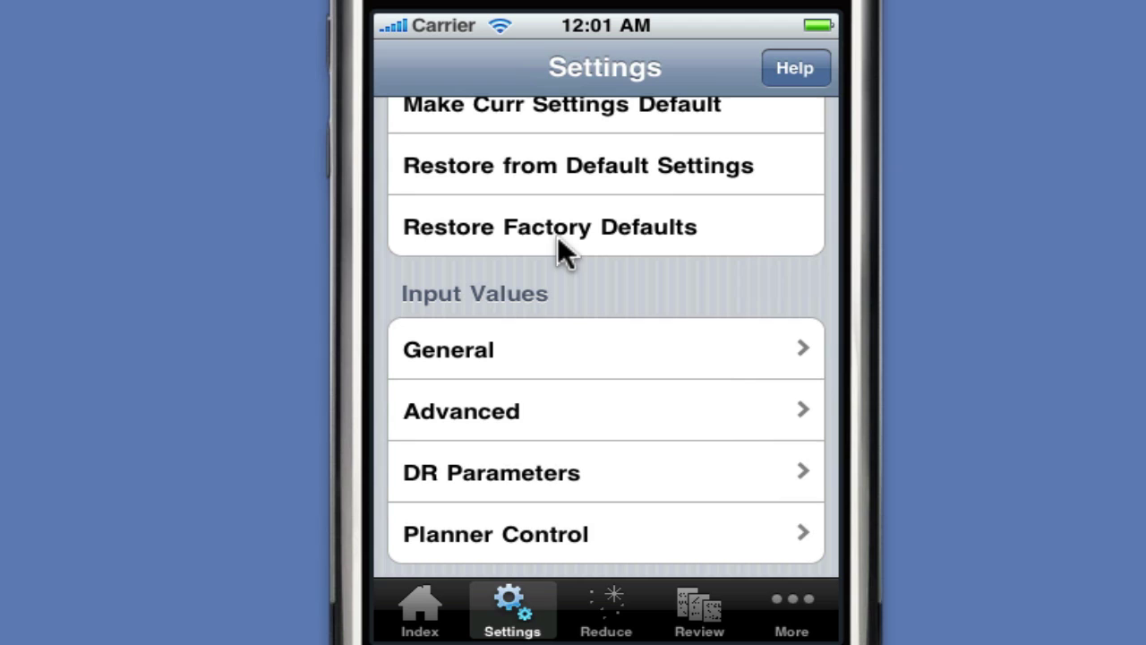
Open the Sight Reduction form from the Index menu.
left_click(421, 618)
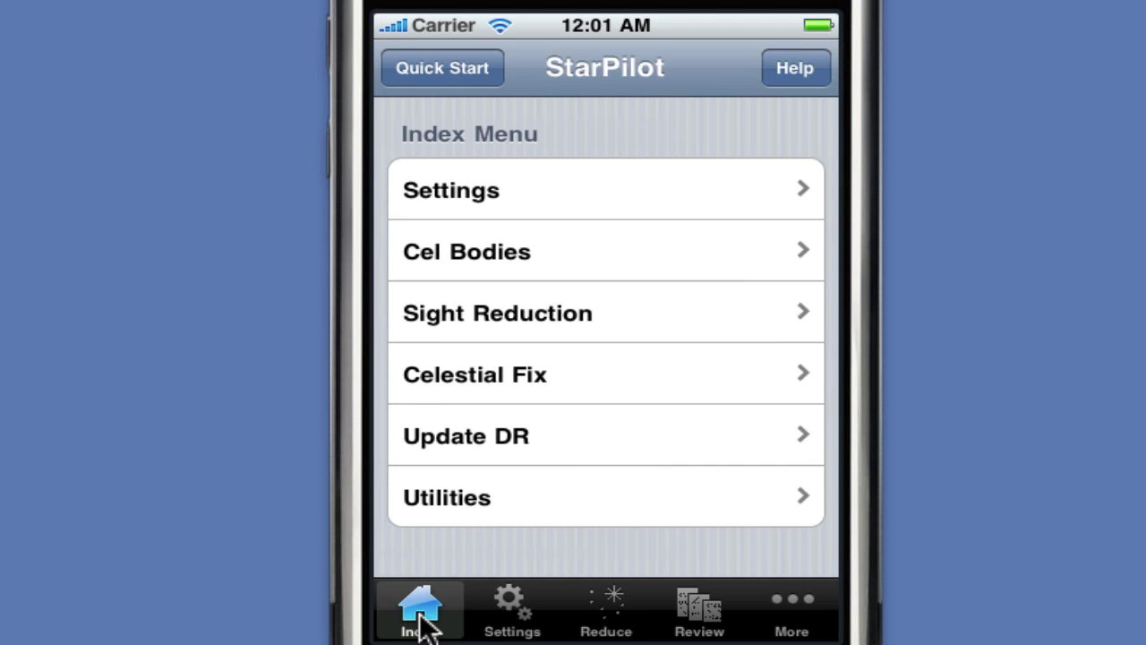
left_click(532, 315)
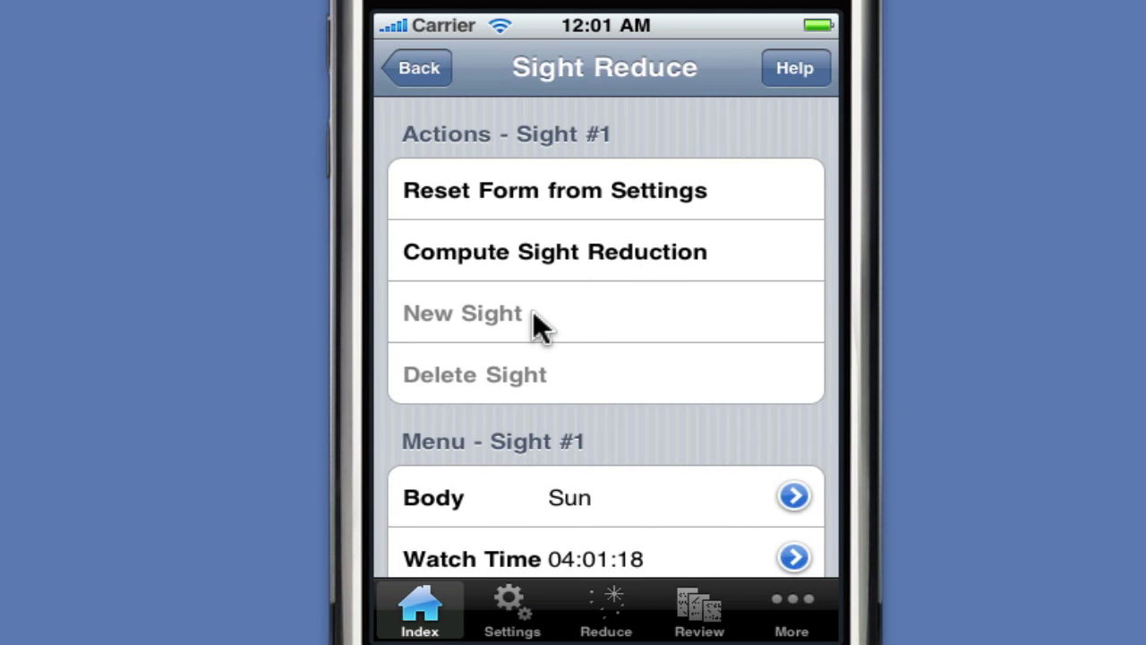
left_click_drag(589, 346, 572, 93)
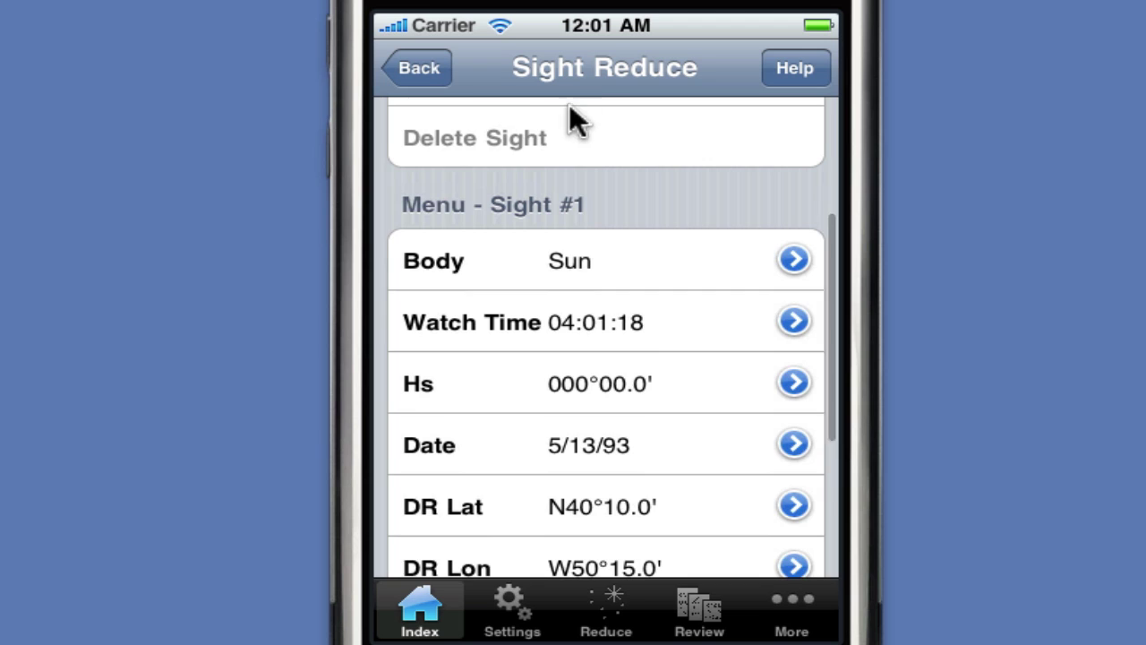
left_click_drag(581, 190, 585, 133)
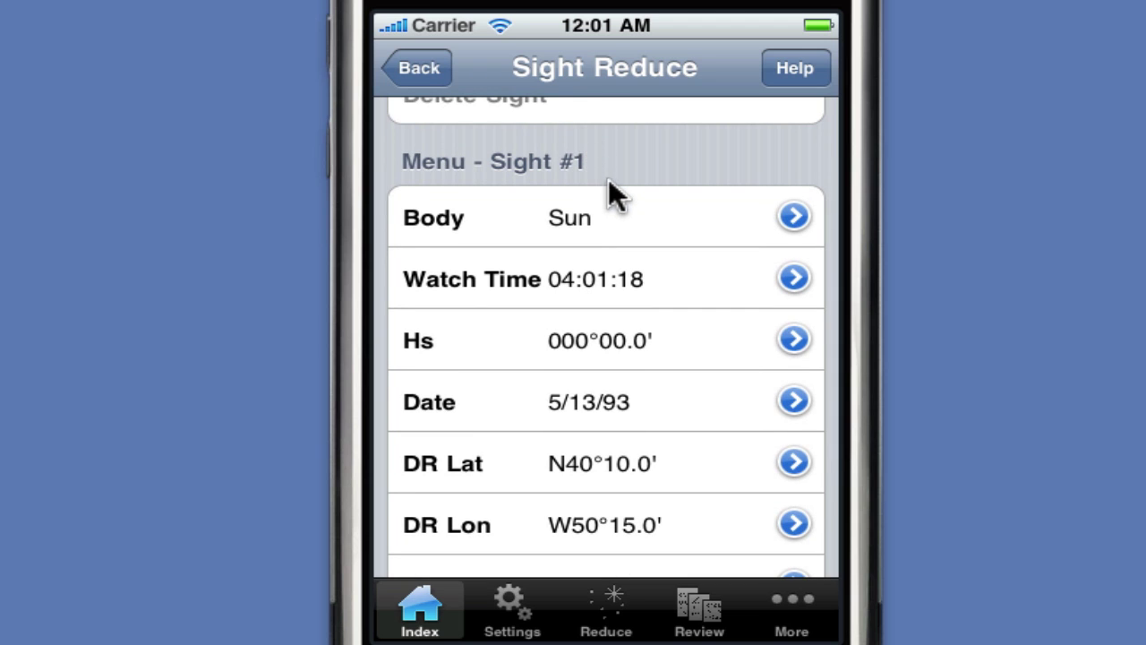
Search the star list for 'ko' and pick KOCHAB as Sight #1's body.
left_click(574, 219)
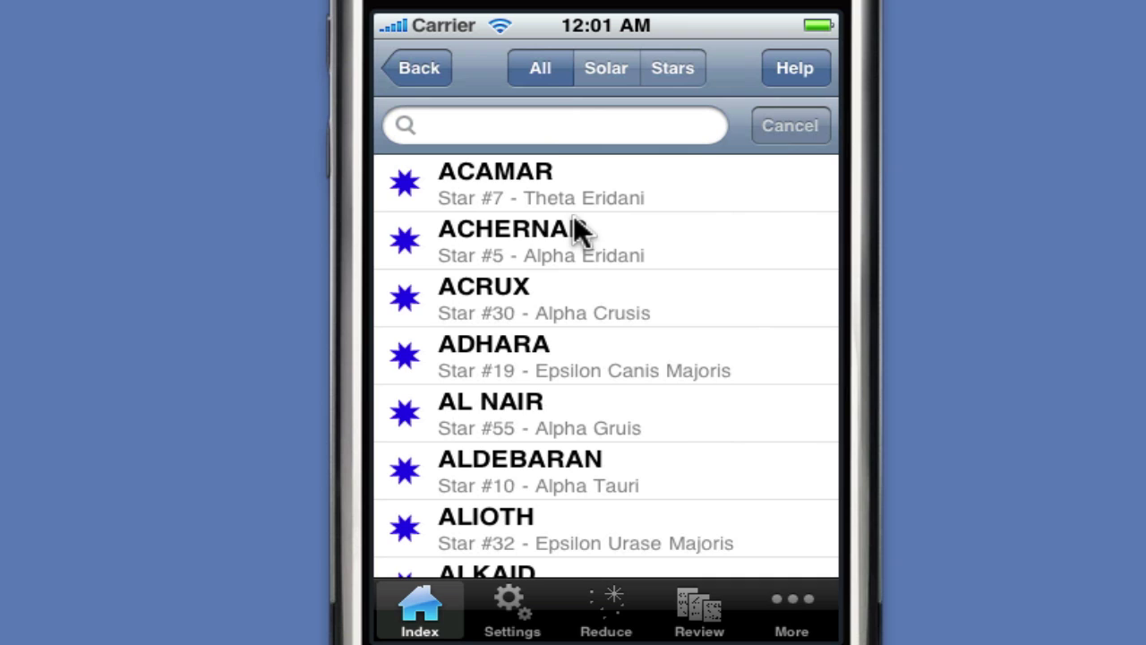
left_click(519, 116)
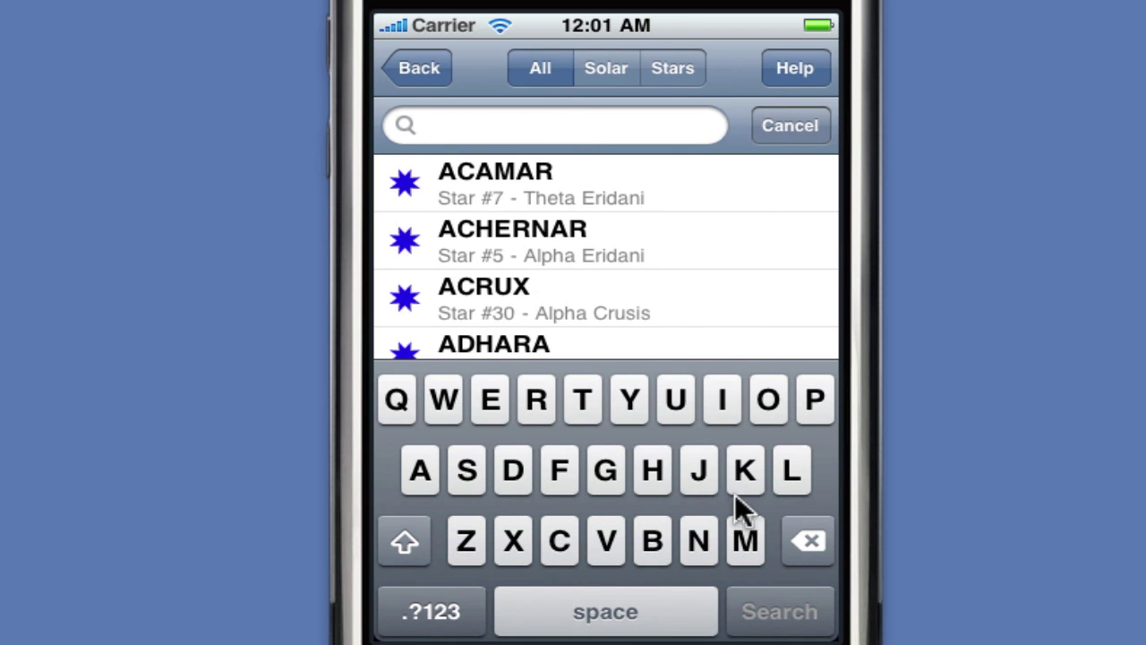
left_click(754, 472)
left_click(771, 405)
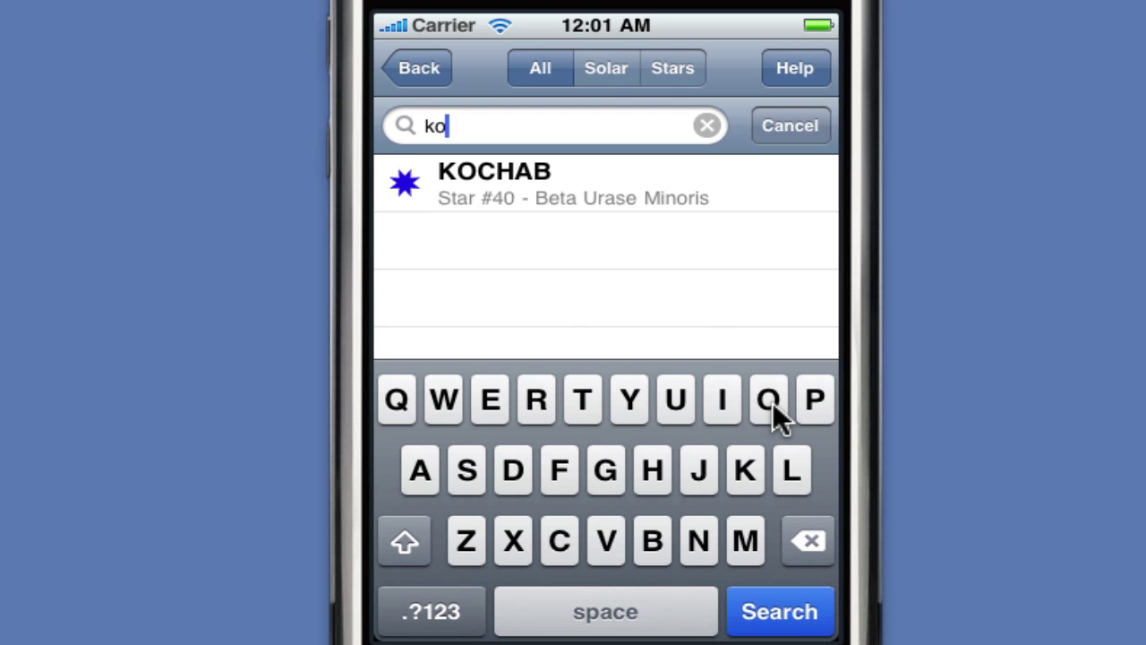
left_click(515, 182)
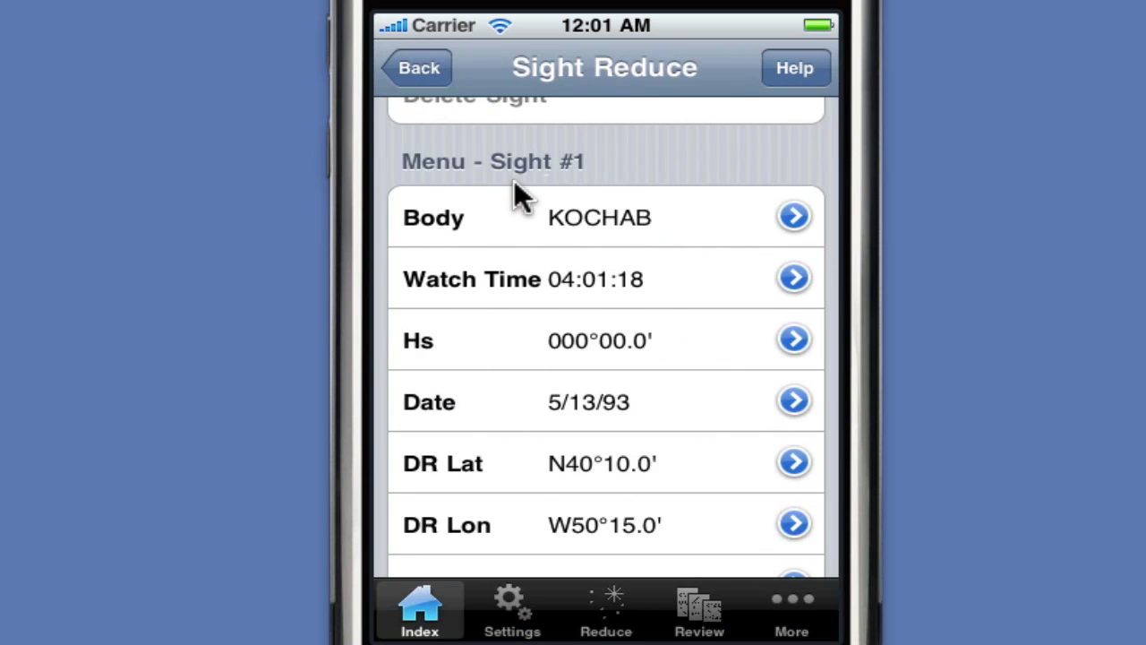
left_click(568, 296)
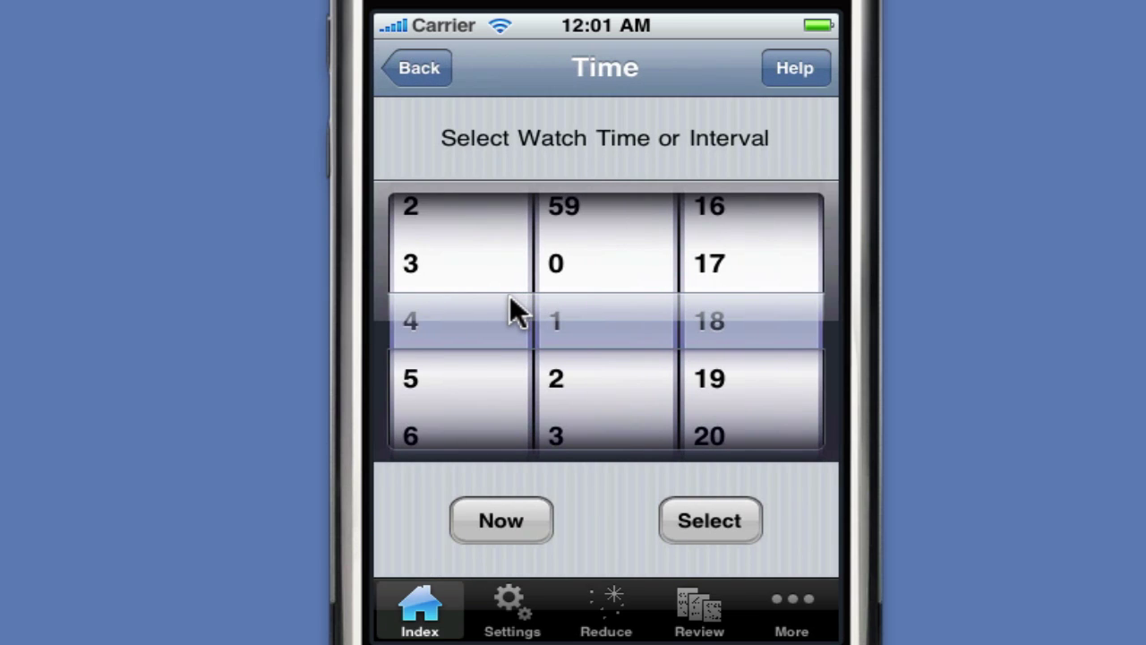
Set Sight #1's watch time to 07:33:45 on the time wheels.
left_click_drag(479, 332, 495, 241)
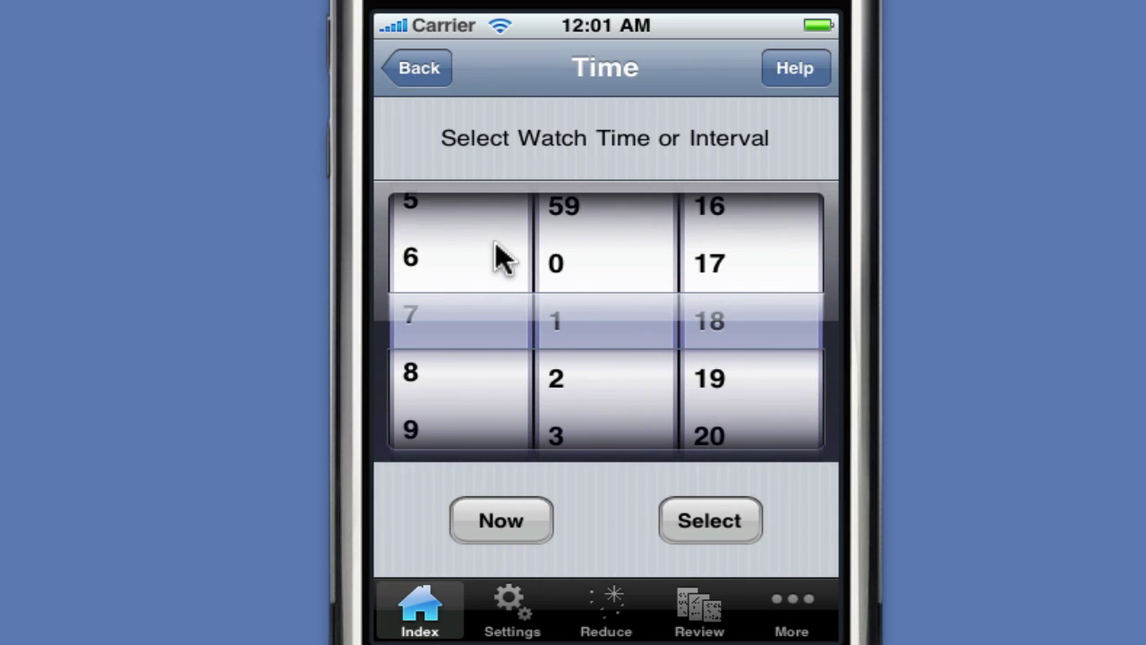
left_click_drag(604, 351, 630, 261)
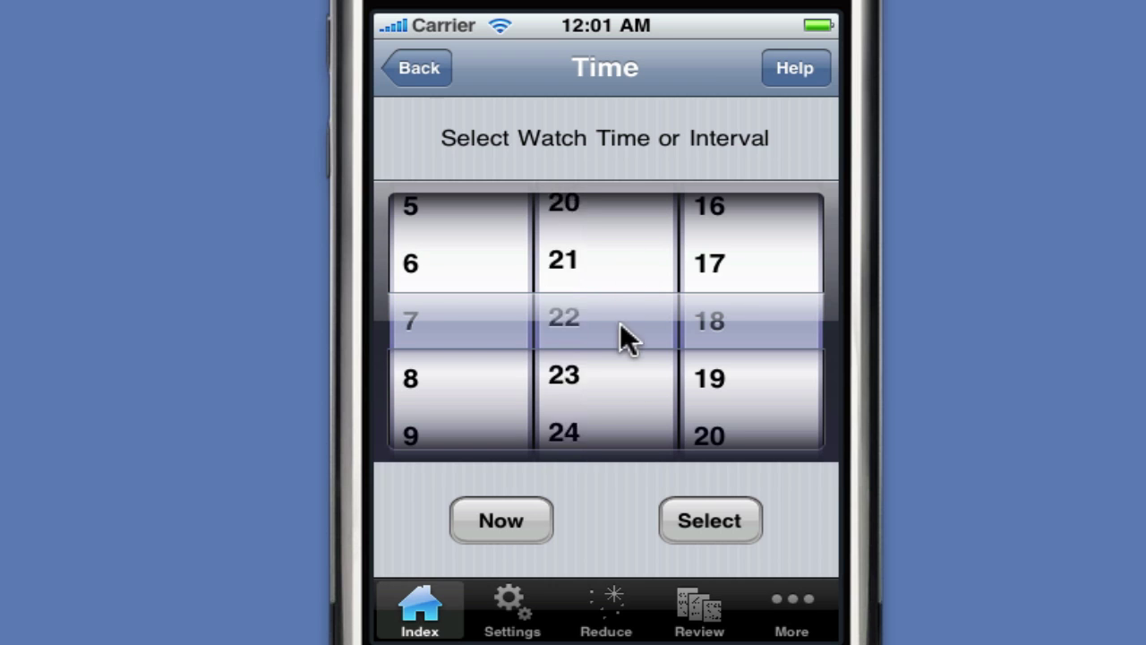
left_click_drag(628, 376, 626, 263)
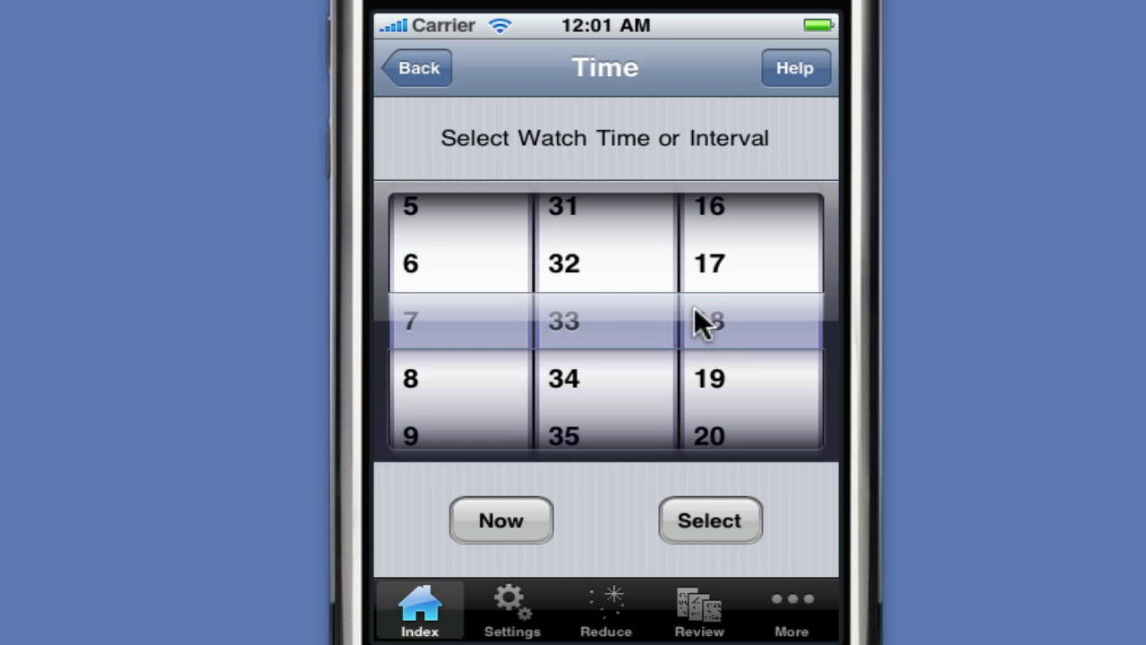
left_click_drag(748, 386, 752, 310)
left_click_drag(735, 416, 763, 286)
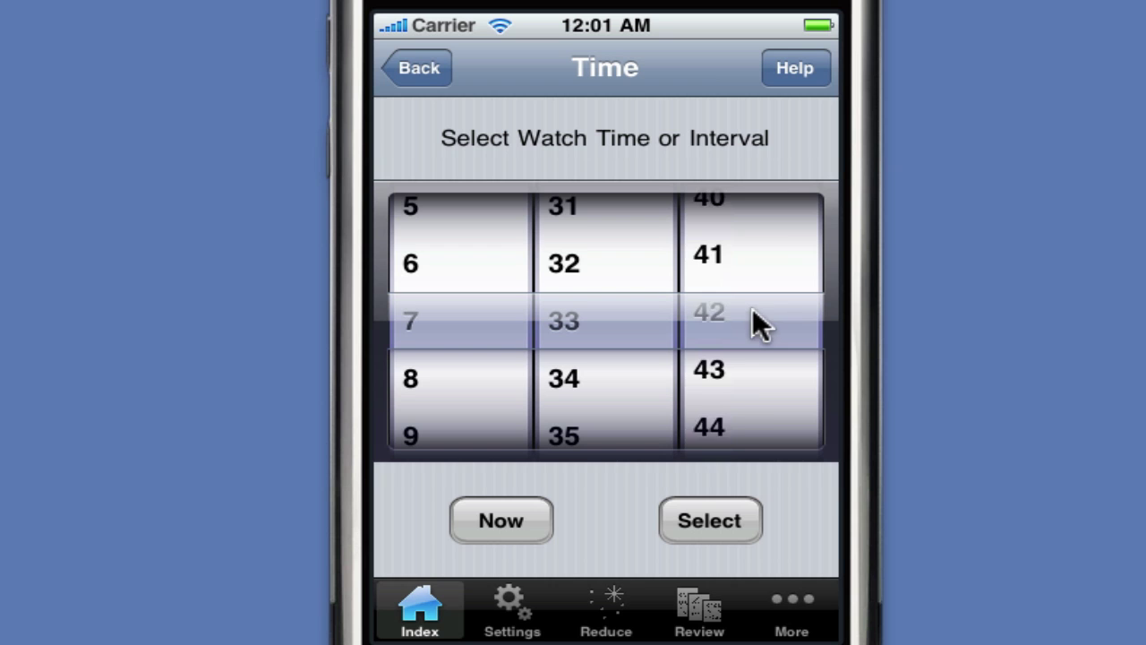
left_click(734, 530)
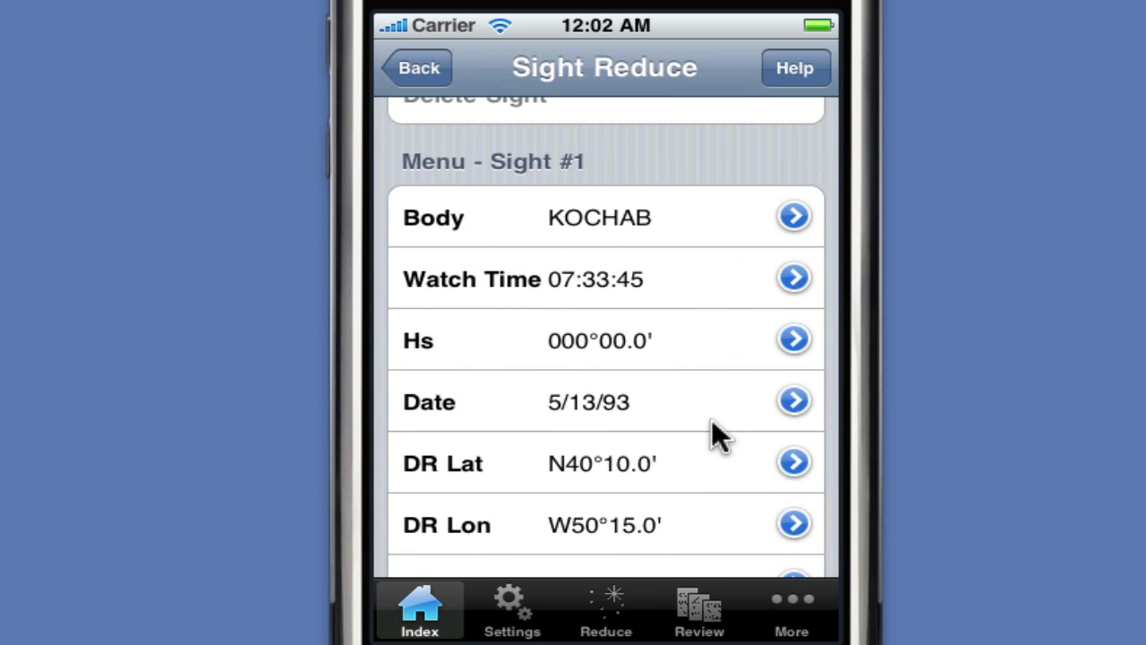
Compute the Kochab sight reduction, giving Zn 339.2°T and intercept -2640.2 nm.
left_click_drag(710, 402, 721, 259)
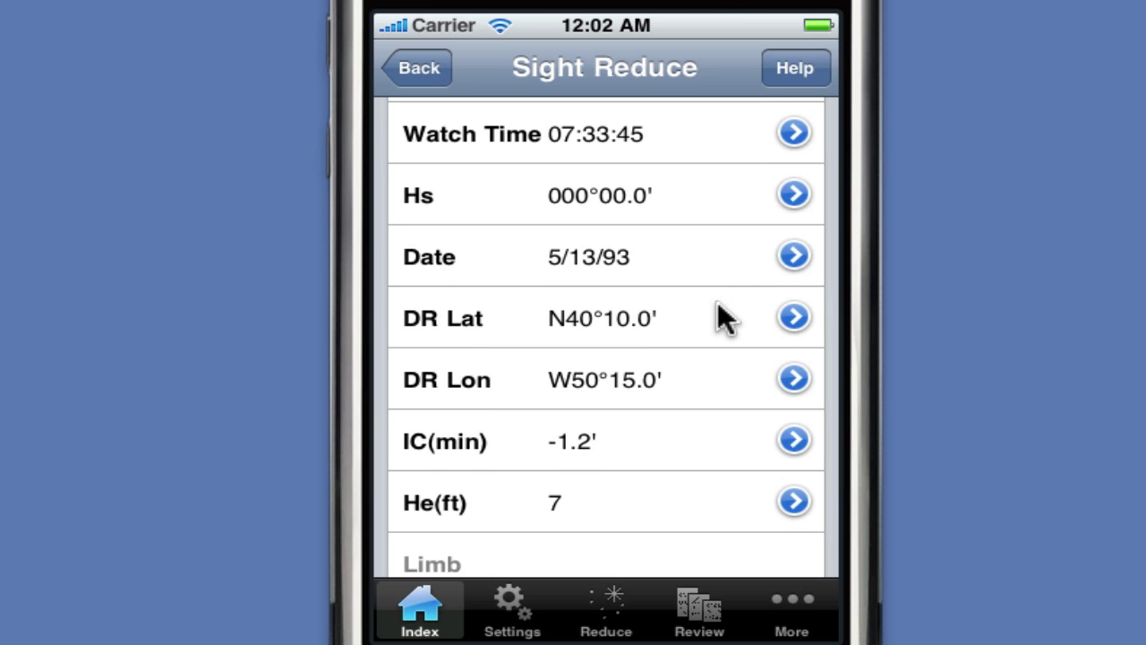
left_click_drag(714, 407, 730, 591)
left_click_drag(687, 274, 698, 408)
left_click(615, 192)
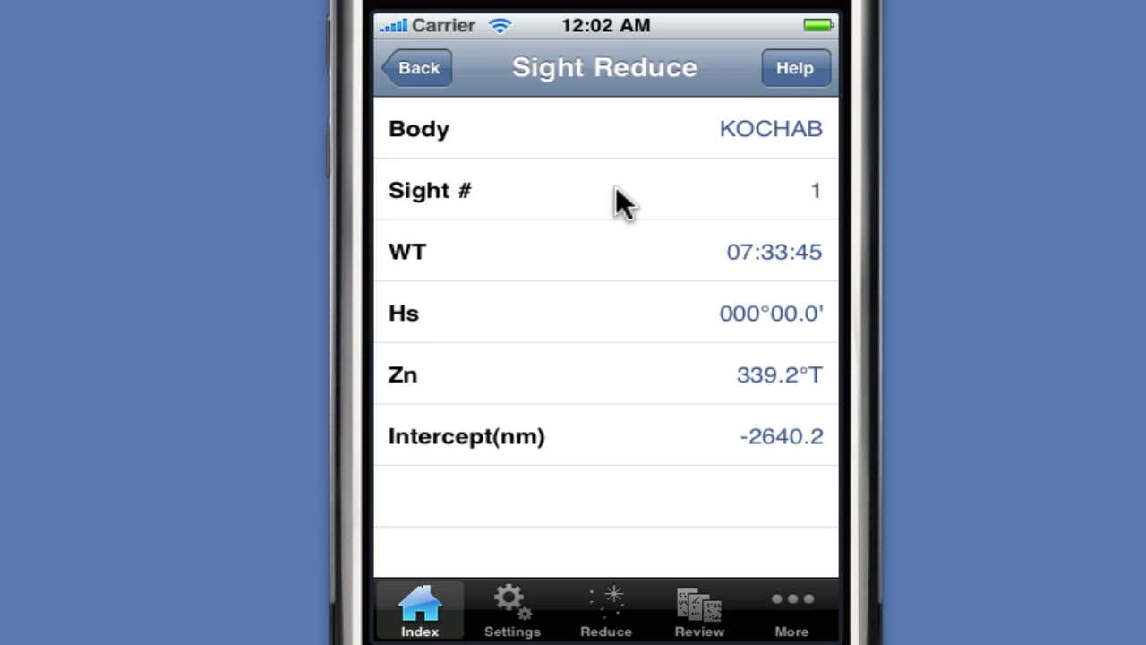
left_click(439, 69)
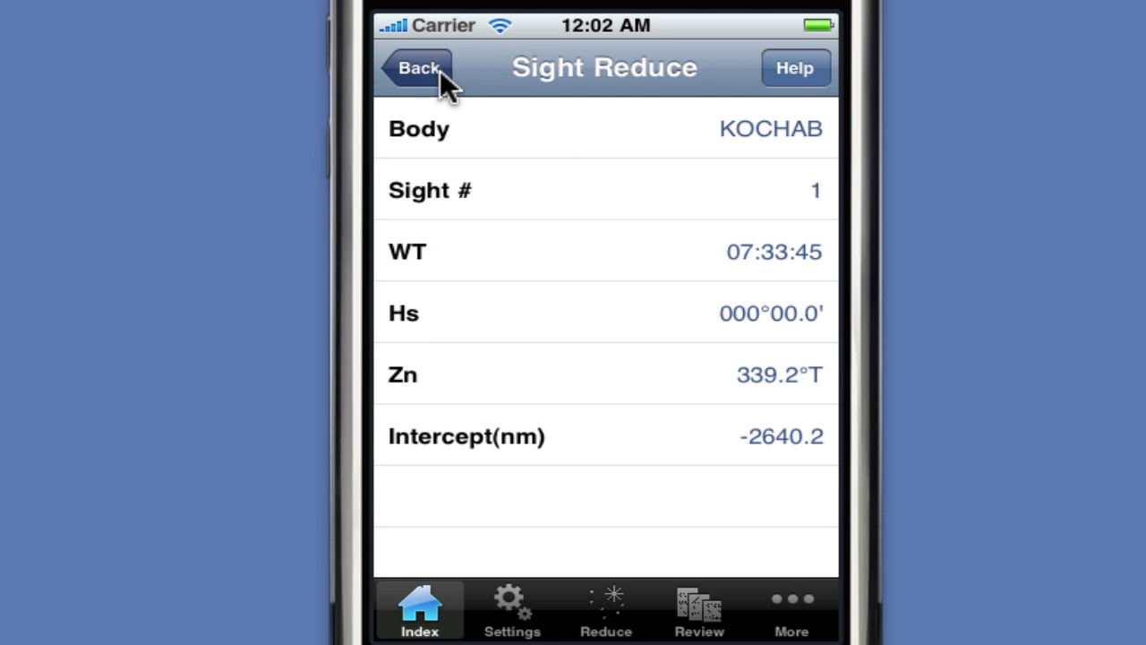
left_click_drag(617, 346, 621, 264)
left_click(514, 252)
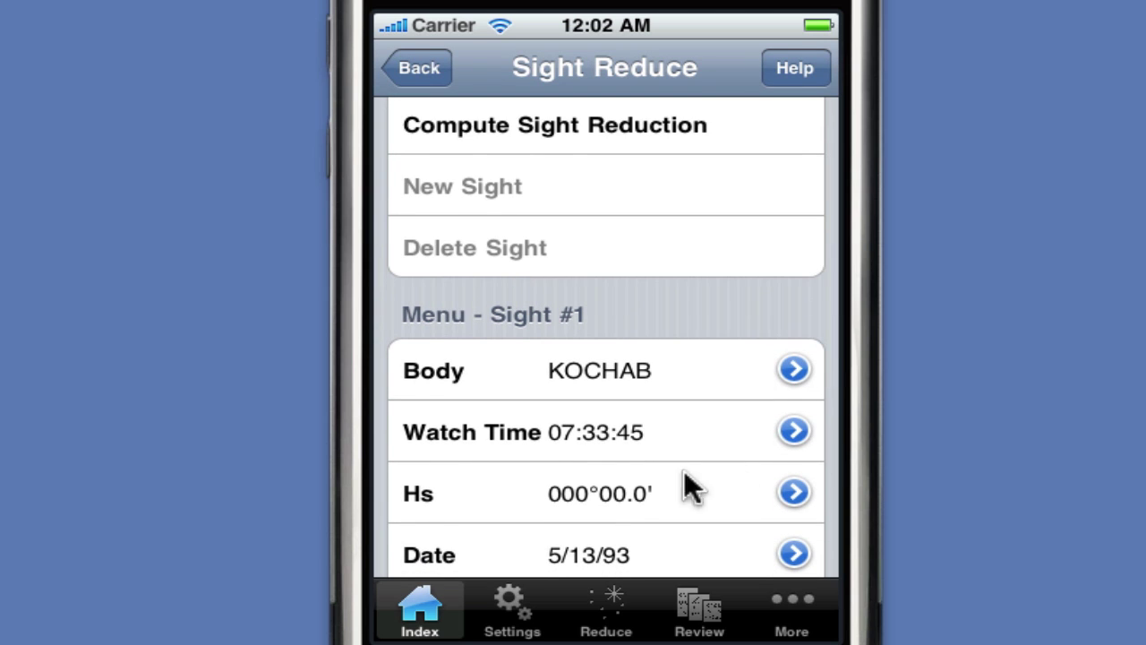
left_click_drag(657, 469, 690, 341)
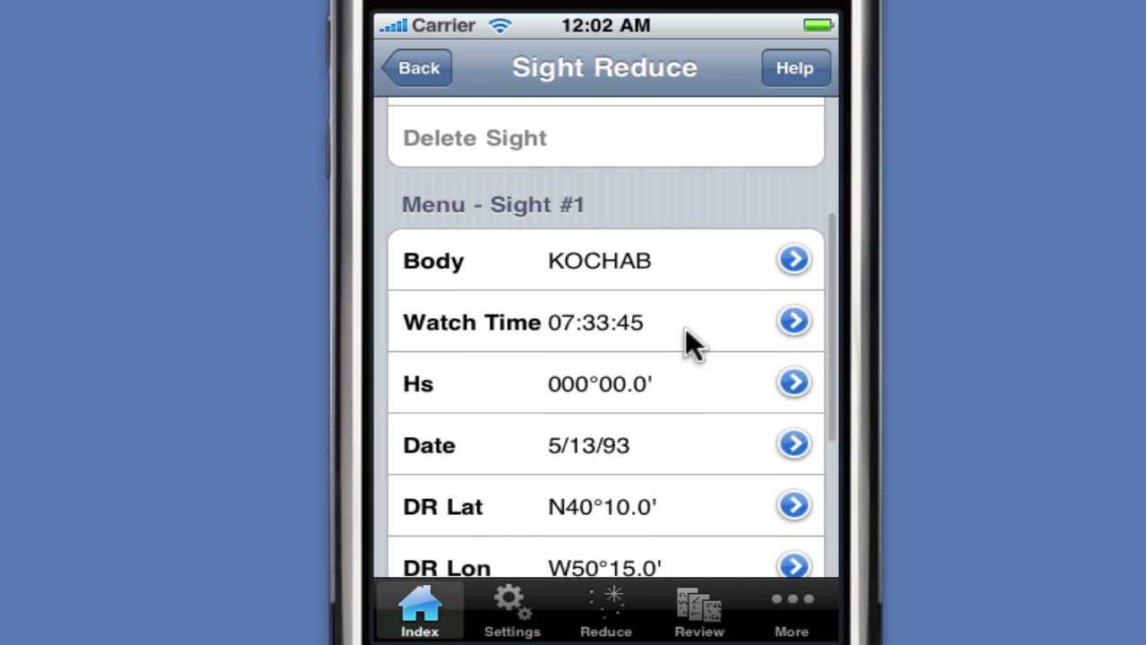
left_click_drag(703, 386, 707, 321)
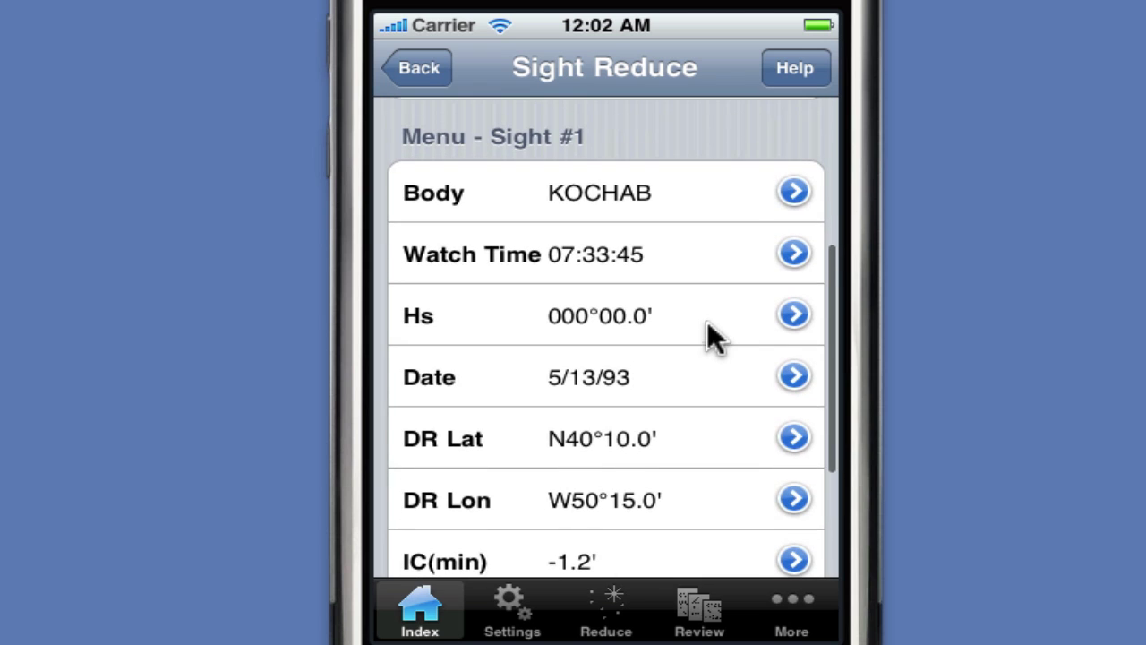
Enter Kochab's sextant altitude Hs as 043°23.8'.
left_click(599, 312)
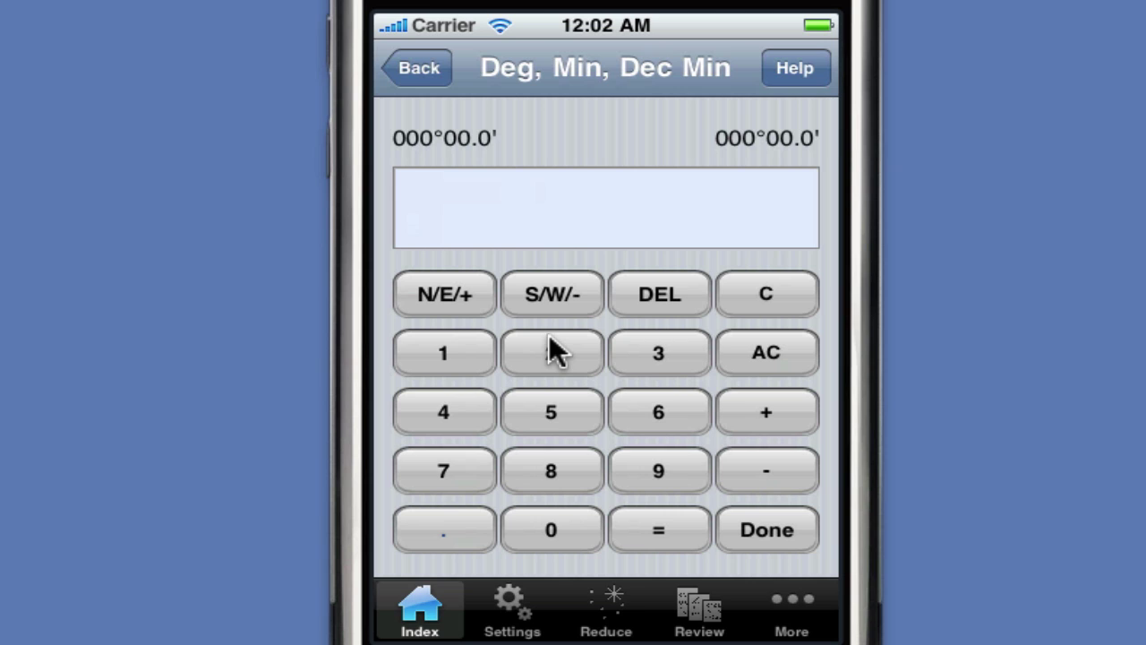
left_click(450, 404)
left_click(657, 354)
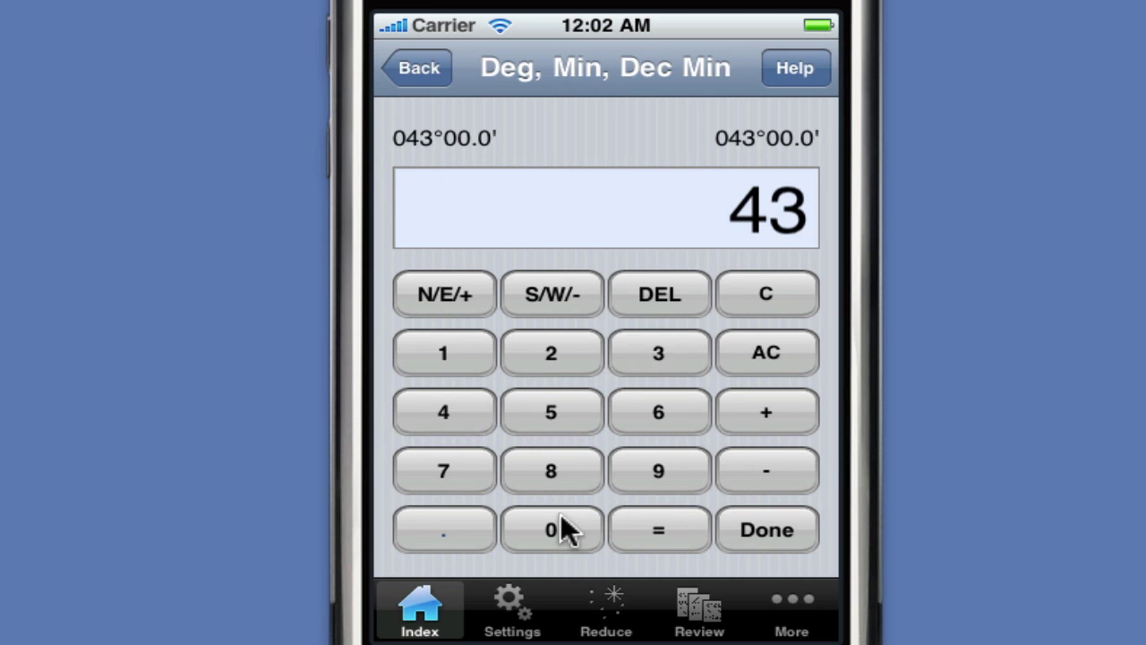
left_click(478, 527)
left_click(562, 359)
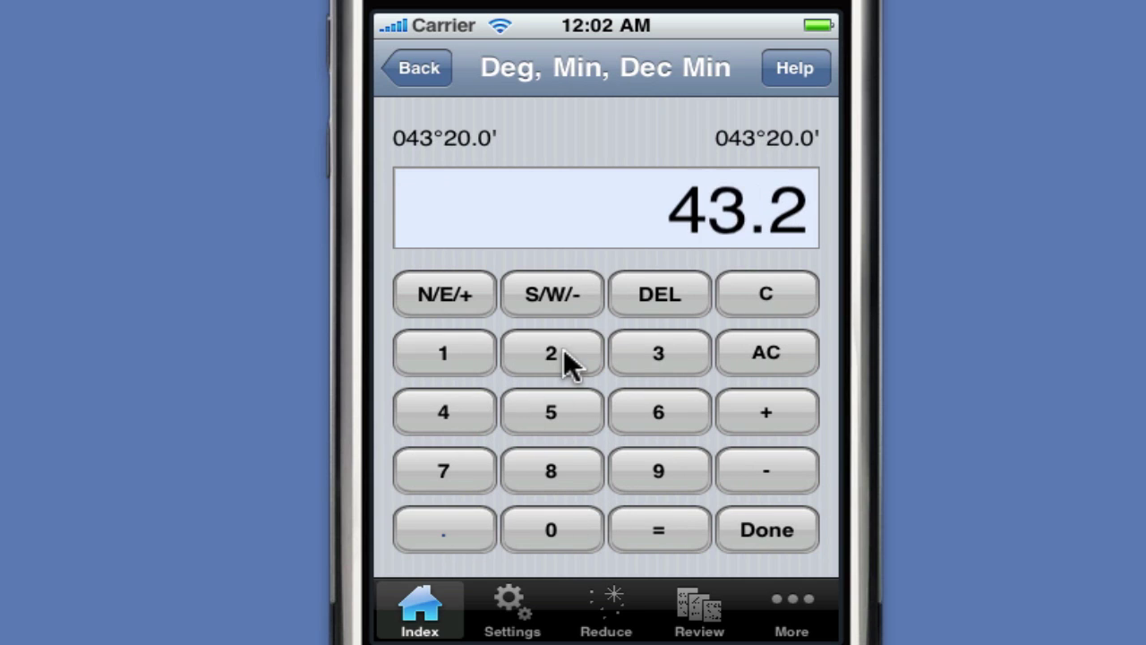
left_click(651, 354)
left_click(554, 471)
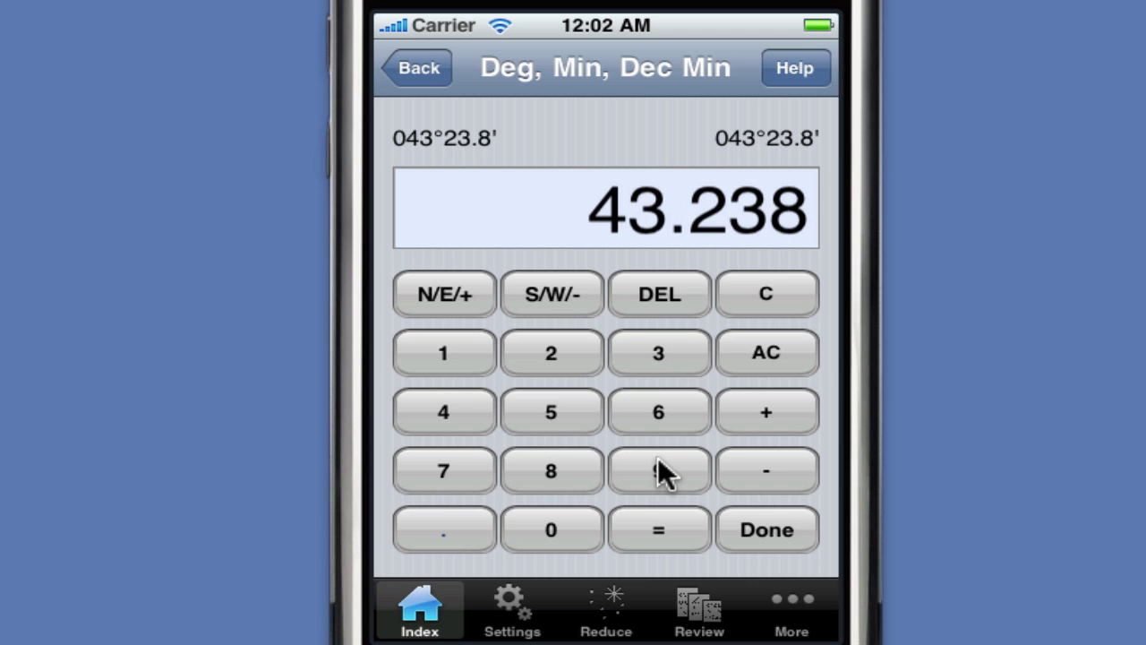
left_click(761, 529)
Recompute the reduction, giving intercept -2.1 nm, and return to the sight entries.
left_click_drag(691, 312, 696, 506)
left_click(642, 188)
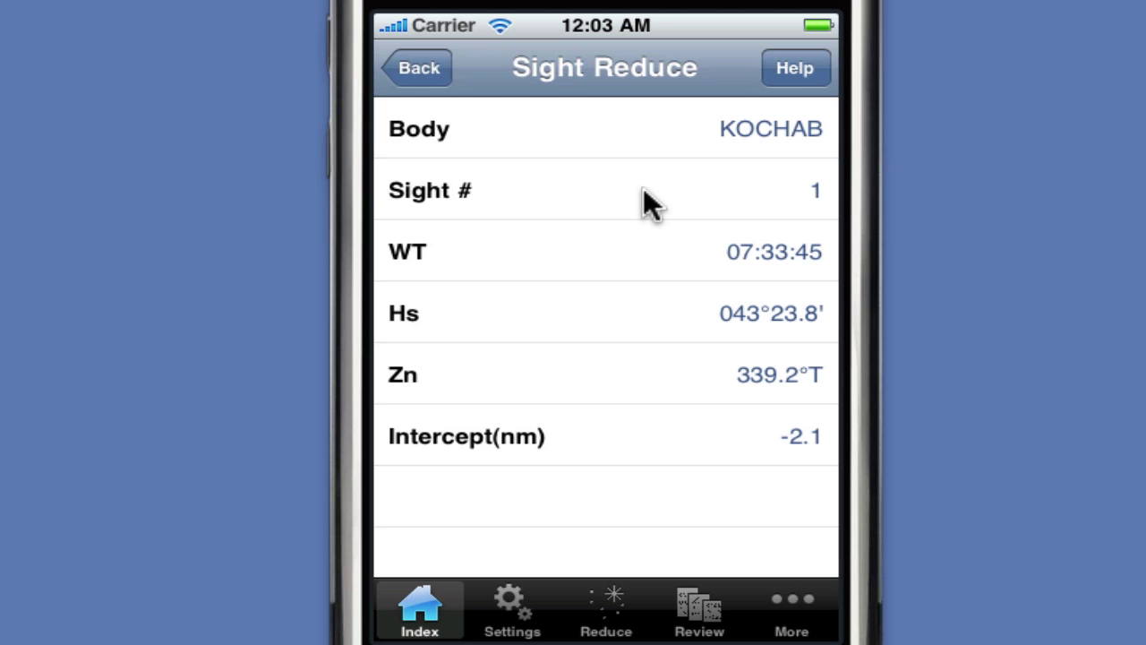
left_click(421, 68)
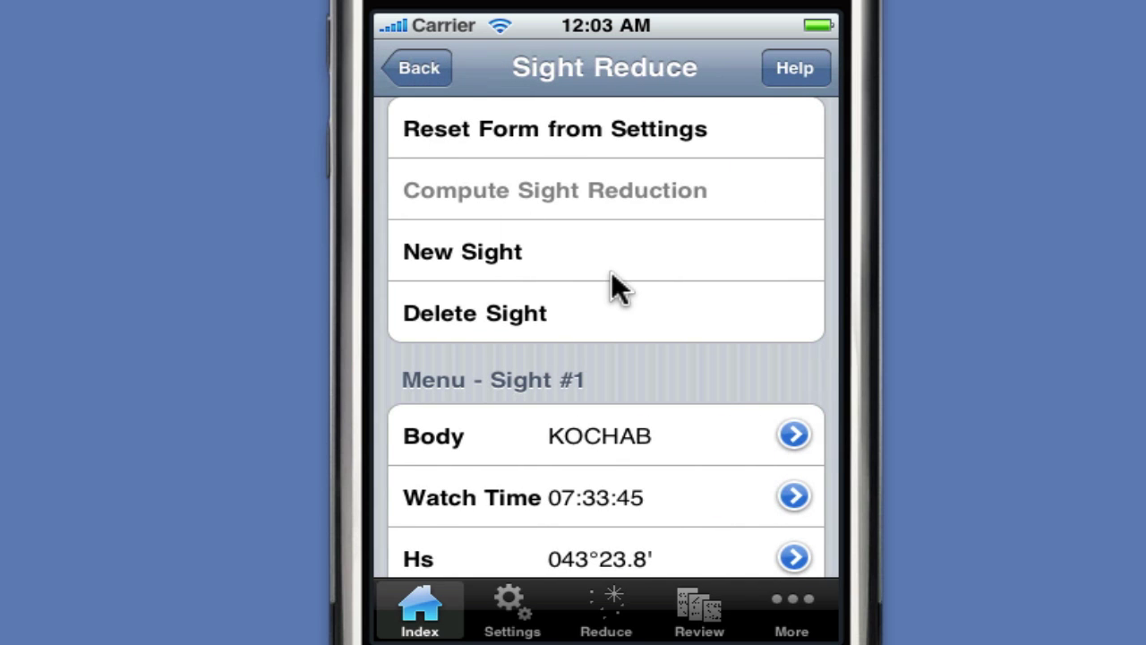
Create Sight #2 and pick RASALHAGUE as its body via a 'ras' search.
left_click(491, 249)
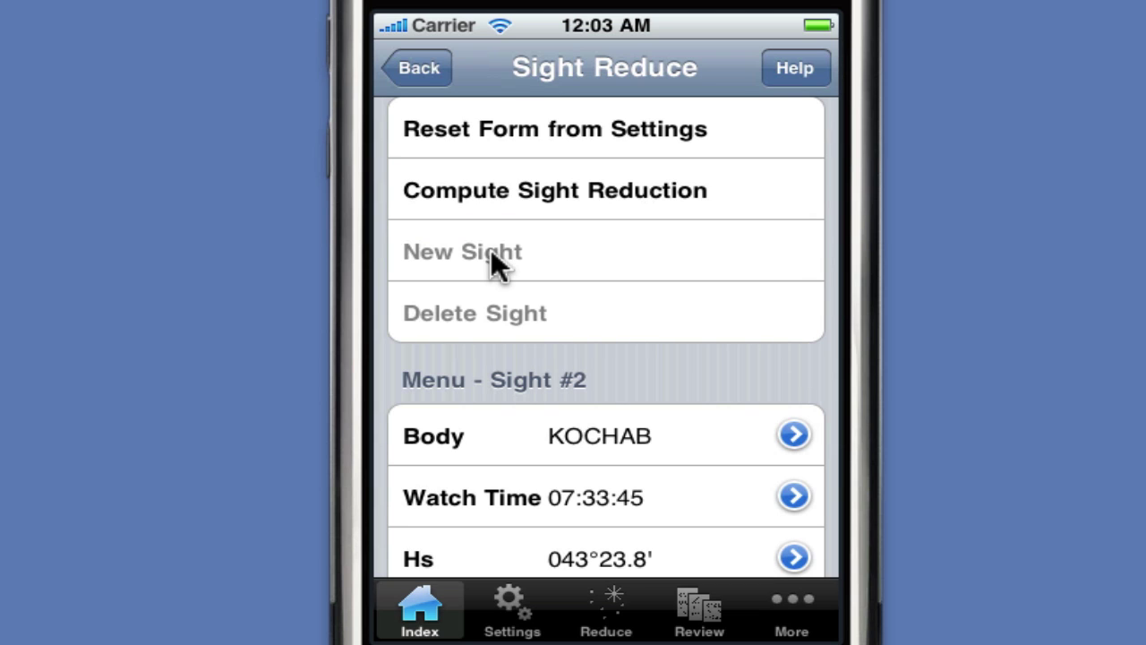
left_click_drag(634, 364, 648, 127)
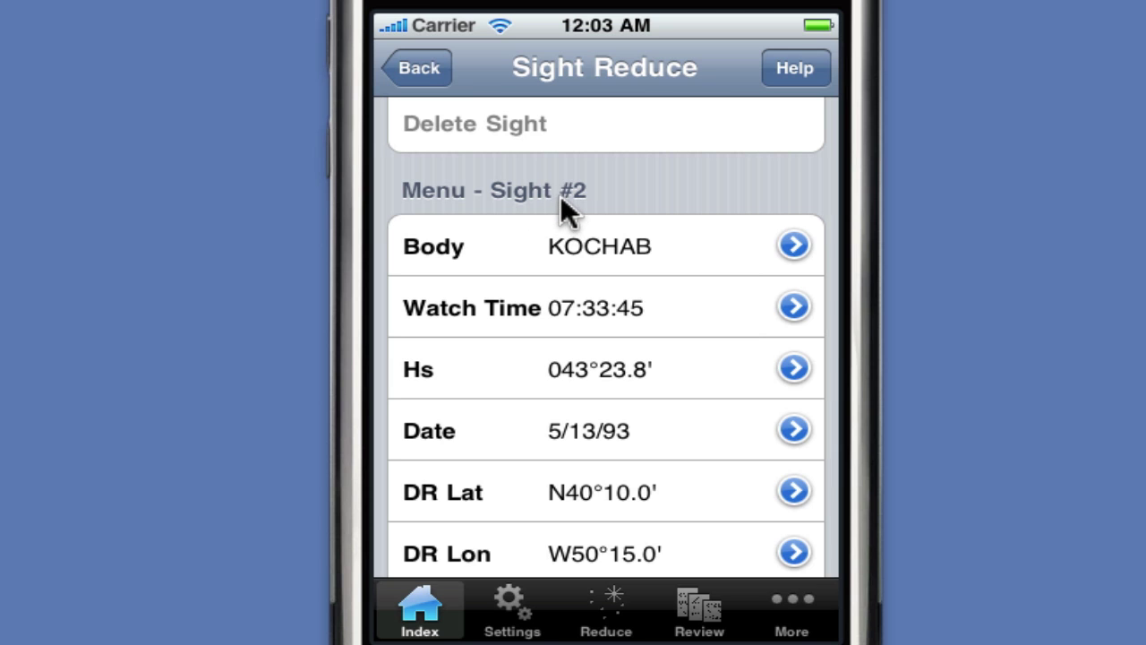
left_click(589, 243)
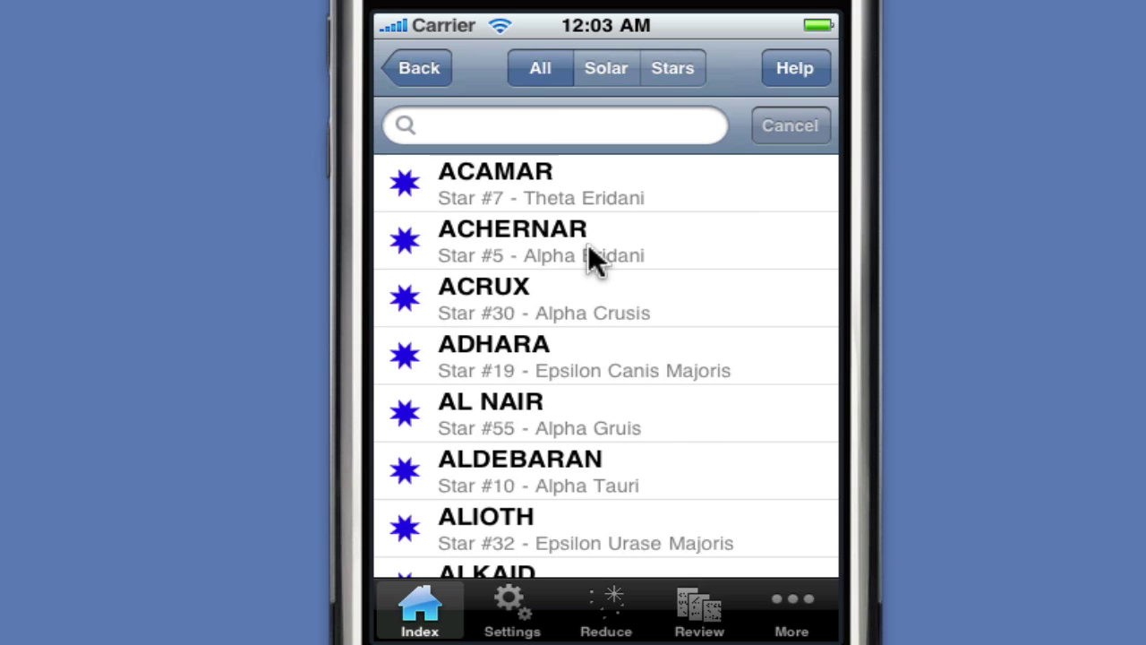
left_click(564, 114)
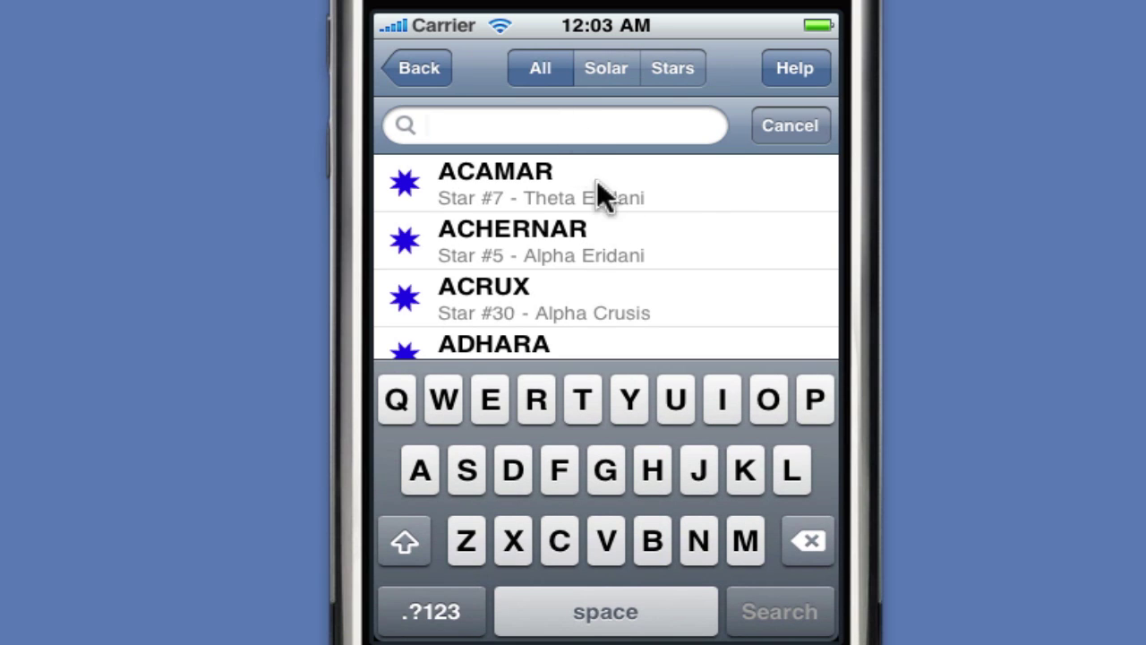
left_click(536, 399)
left_click(421, 470)
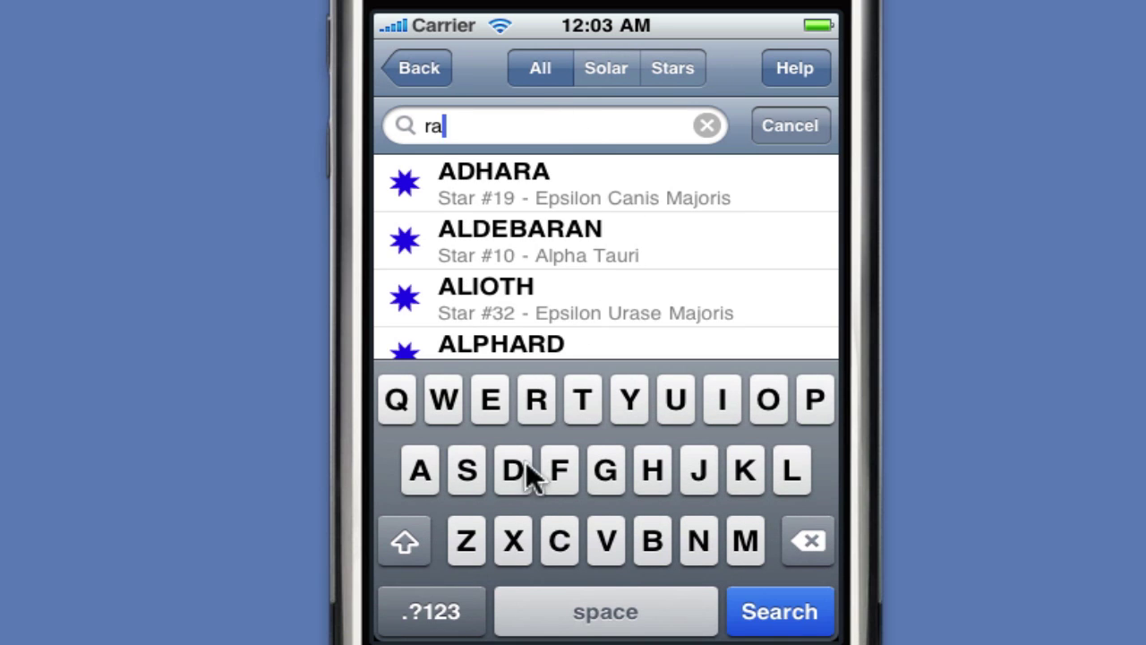
left_click(473, 475)
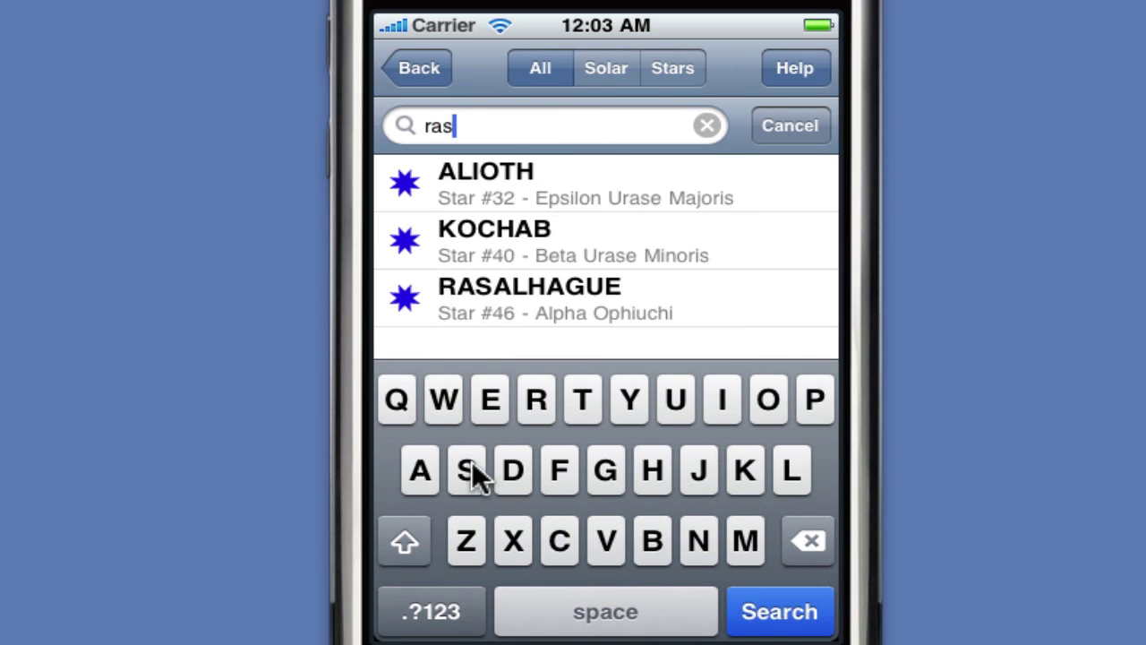
left_click(552, 291)
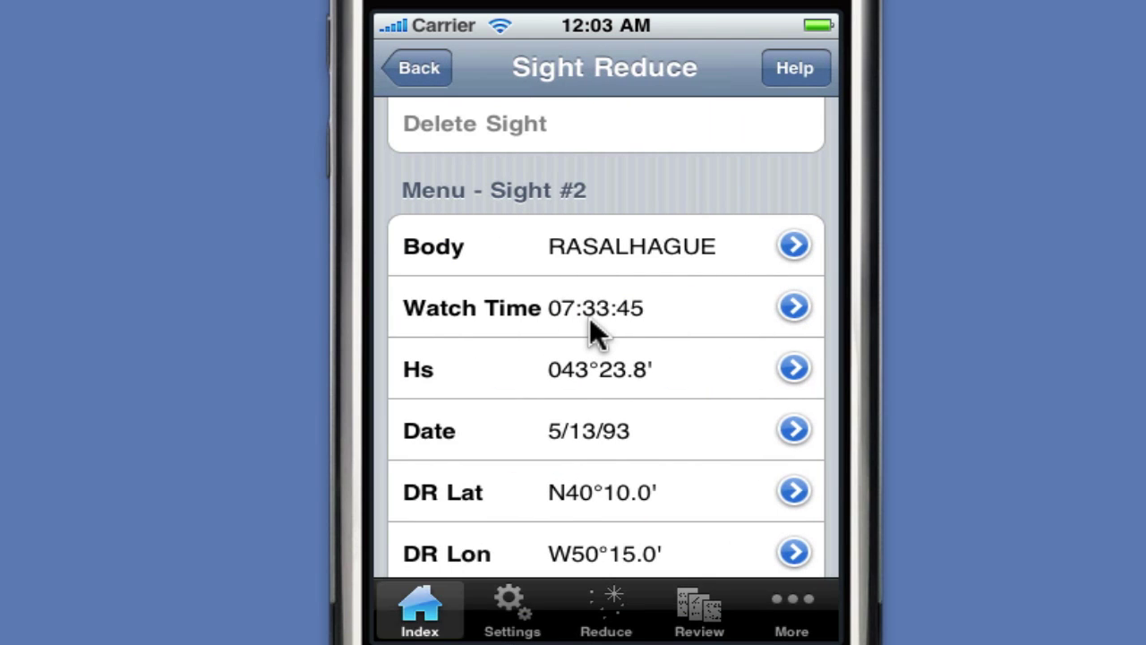
Set the Rasalhague sight's watch time to 07:35:16.
left_click(594, 311)
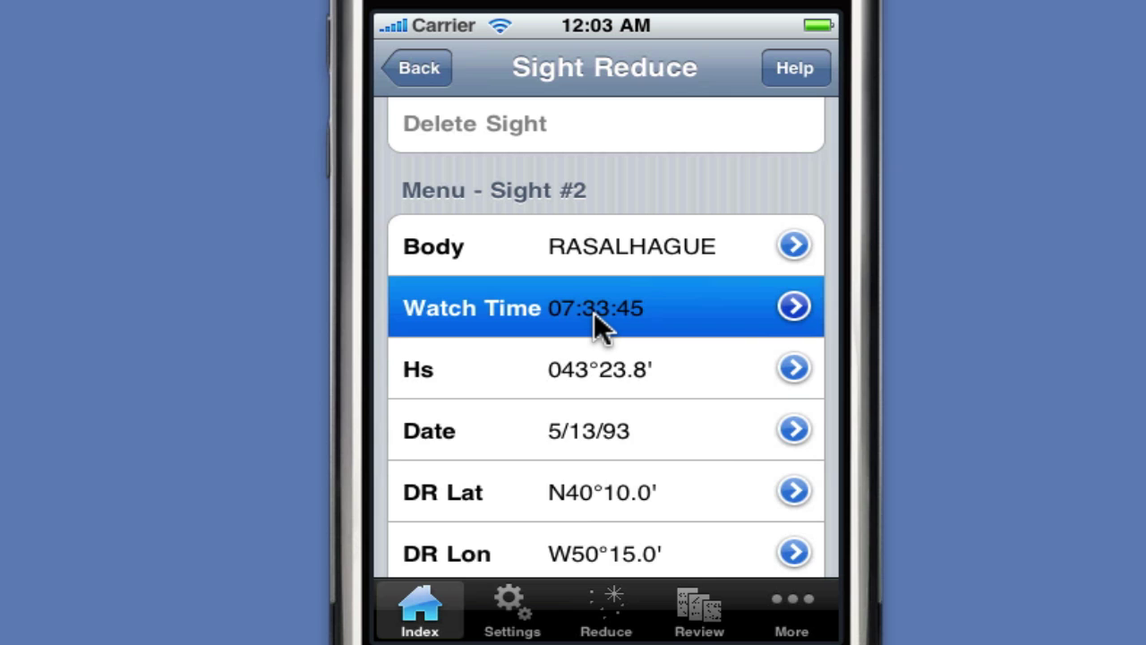
left_click_drag(576, 325, 593, 223)
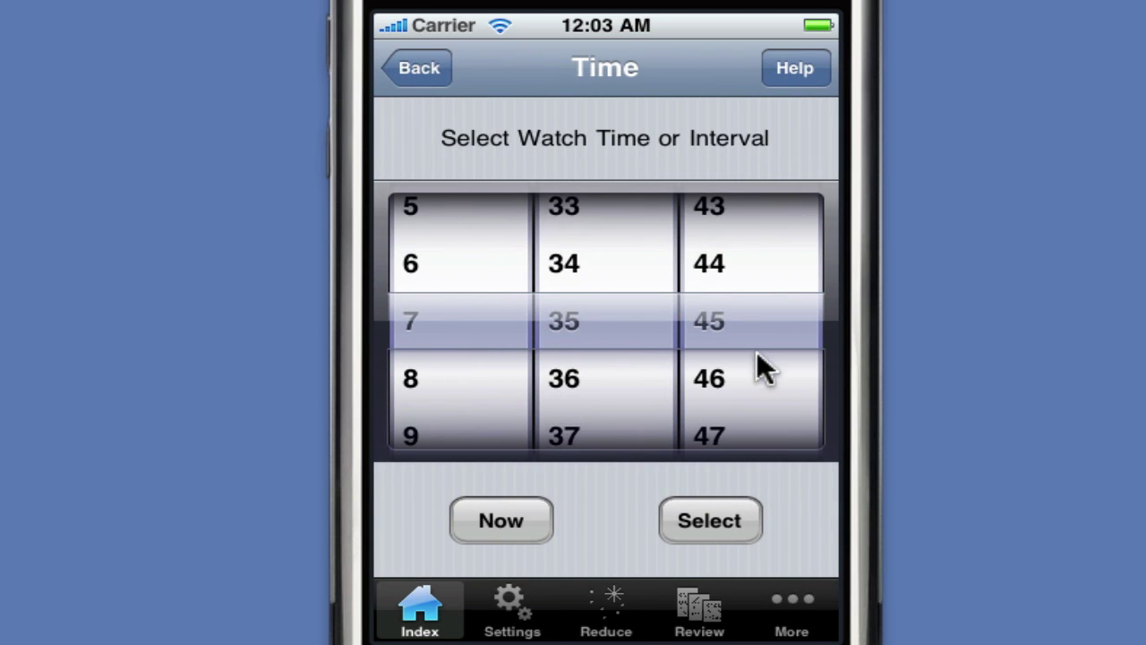
left_click_drag(749, 350, 755, 277)
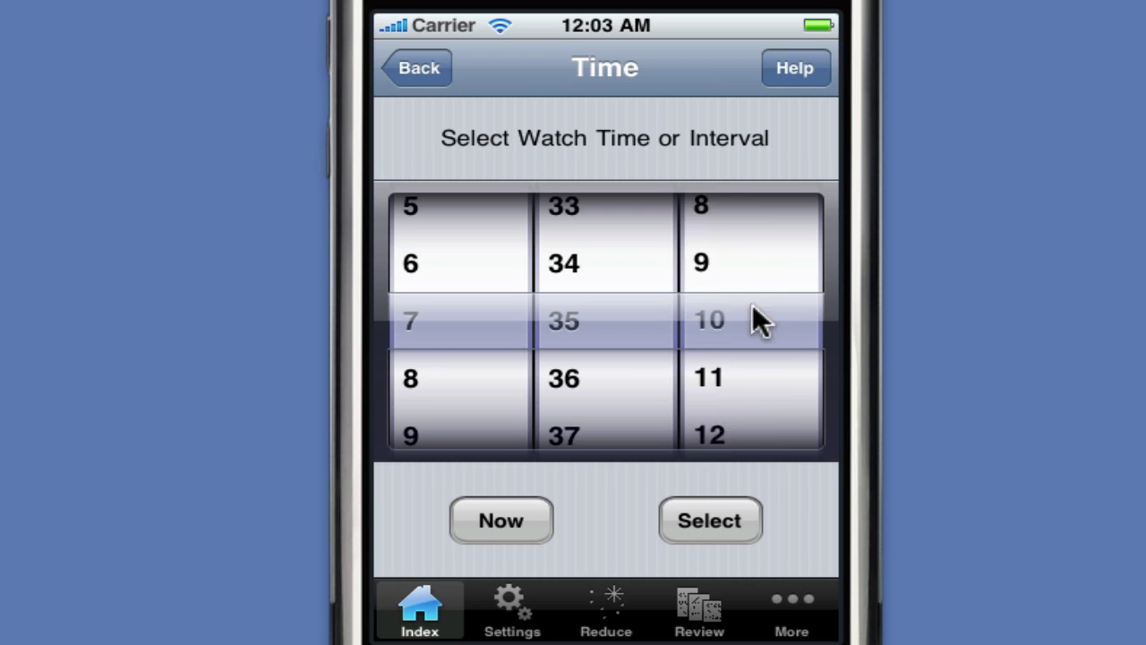
left_click_drag(746, 355, 760, 256)
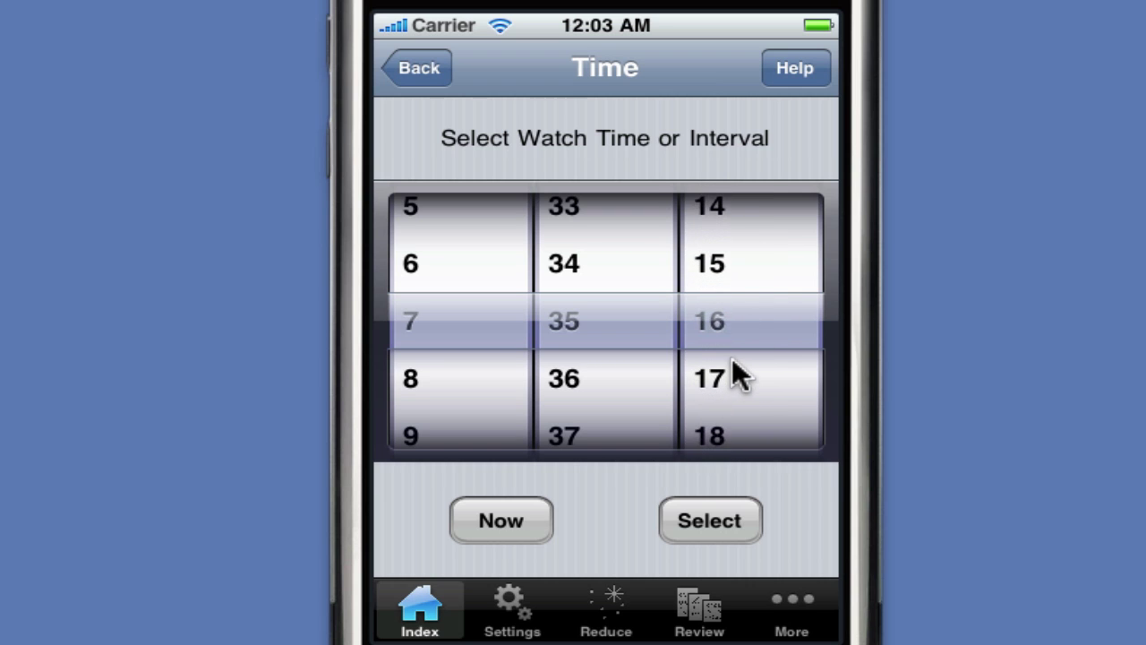
left_click(719, 527)
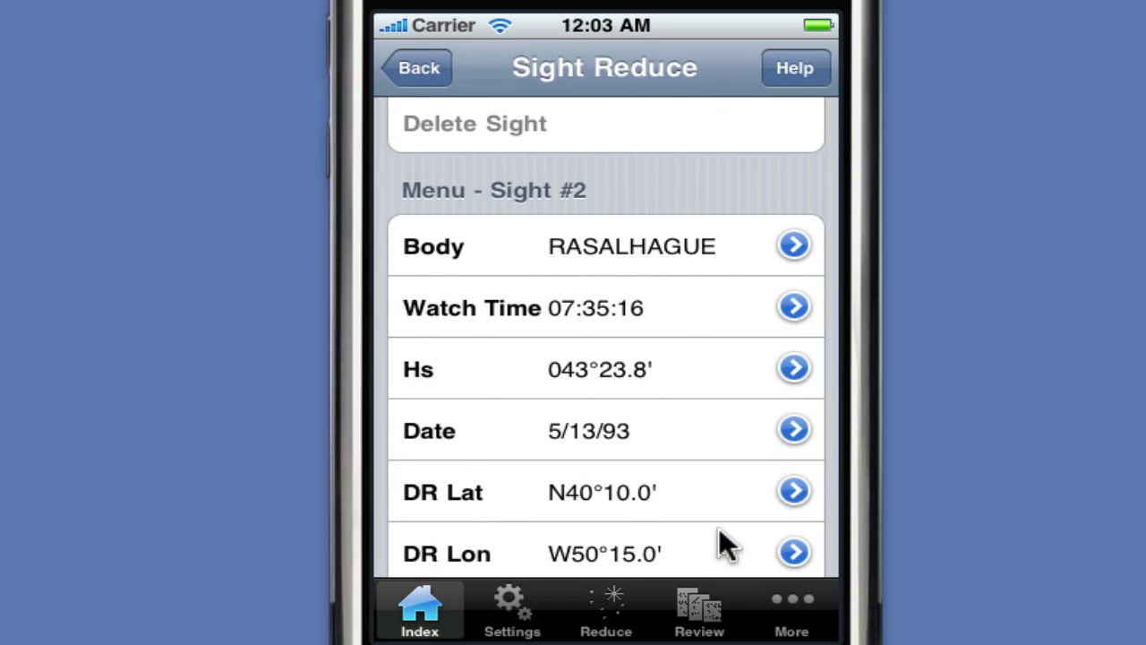
Enter Hs 051°05.2' and run the Rasalhague reduction (Zn 233.4°T, intercept -14.1 nm).
left_click(630, 373)
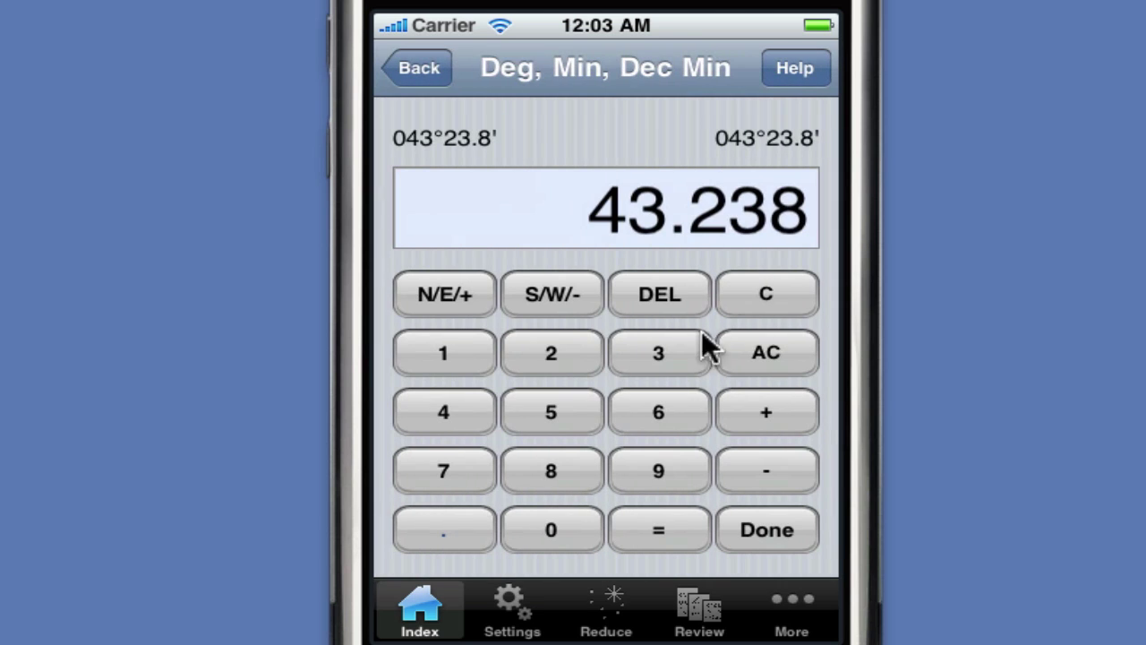
left_click(775, 358)
left_click(584, 415)
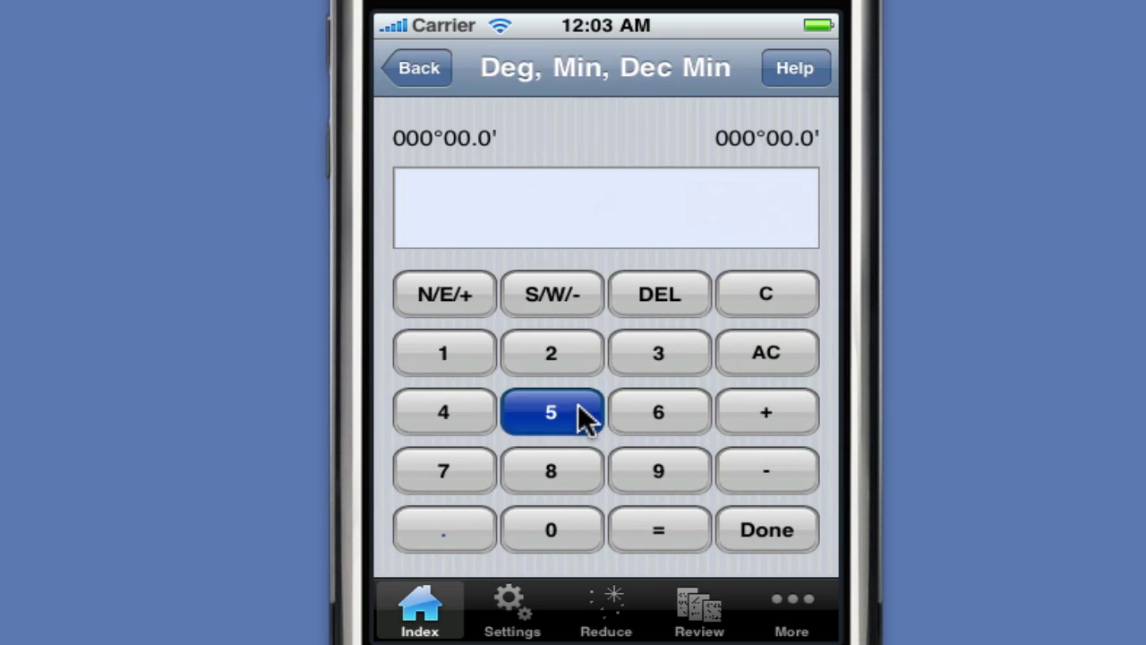
left_click(466, 350)
left_click(439, 530)
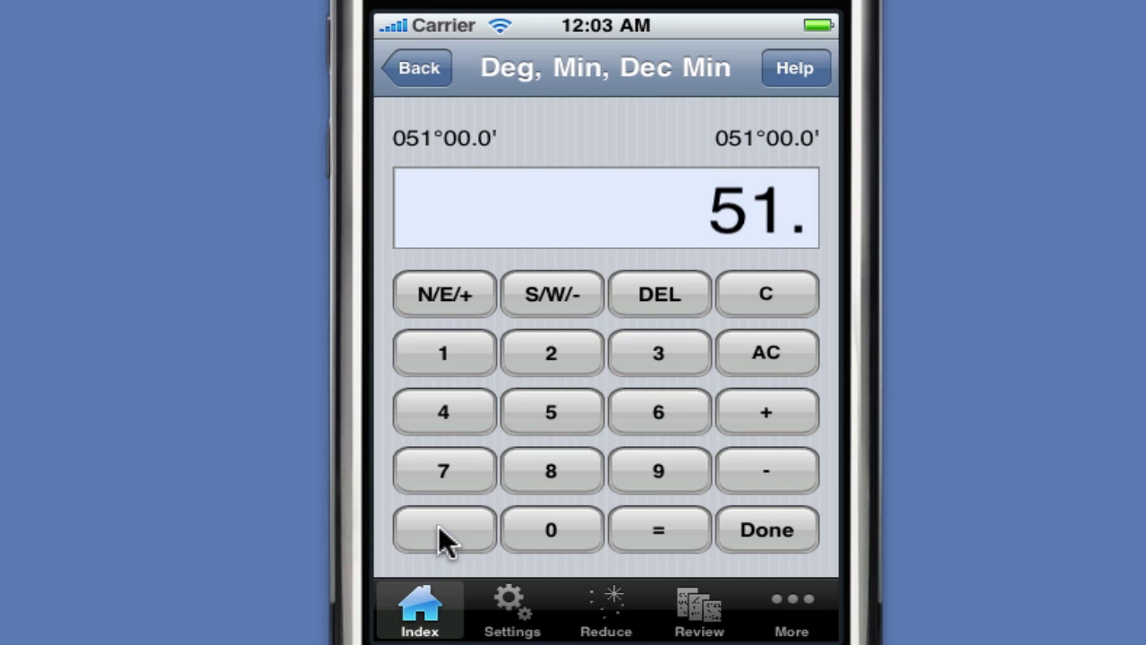
left_click(560, 529)
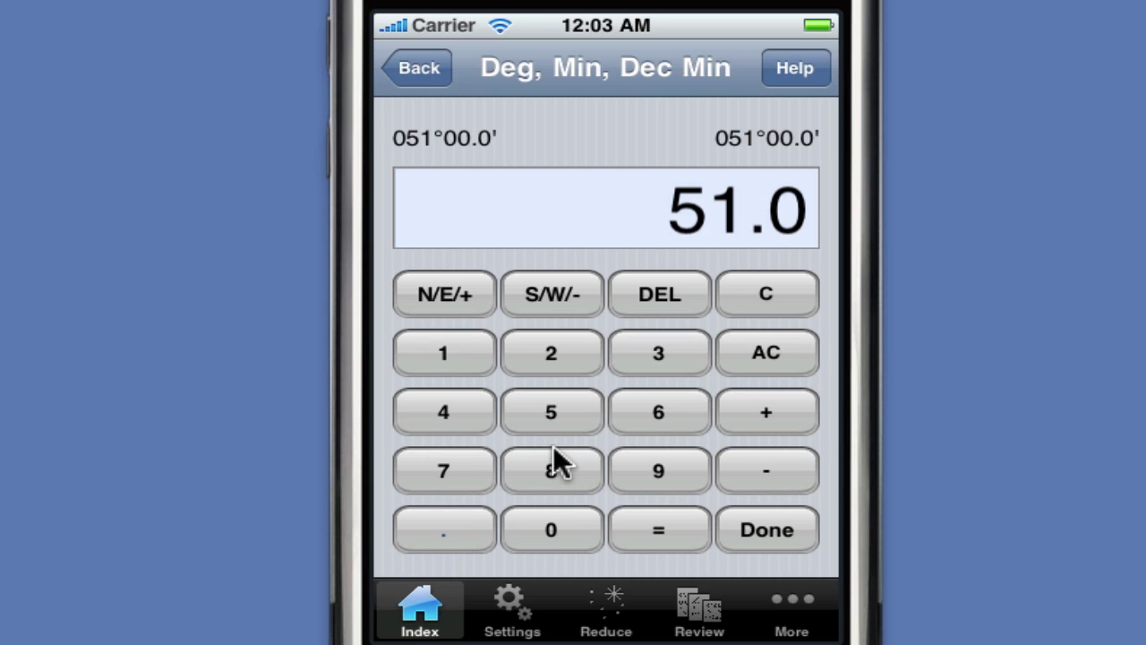
left_click(554, 413)
left_click(550, 362)
left_click(764, 530)
left_click_drag(698, 211, 705, 354)
left_click(644, 138)
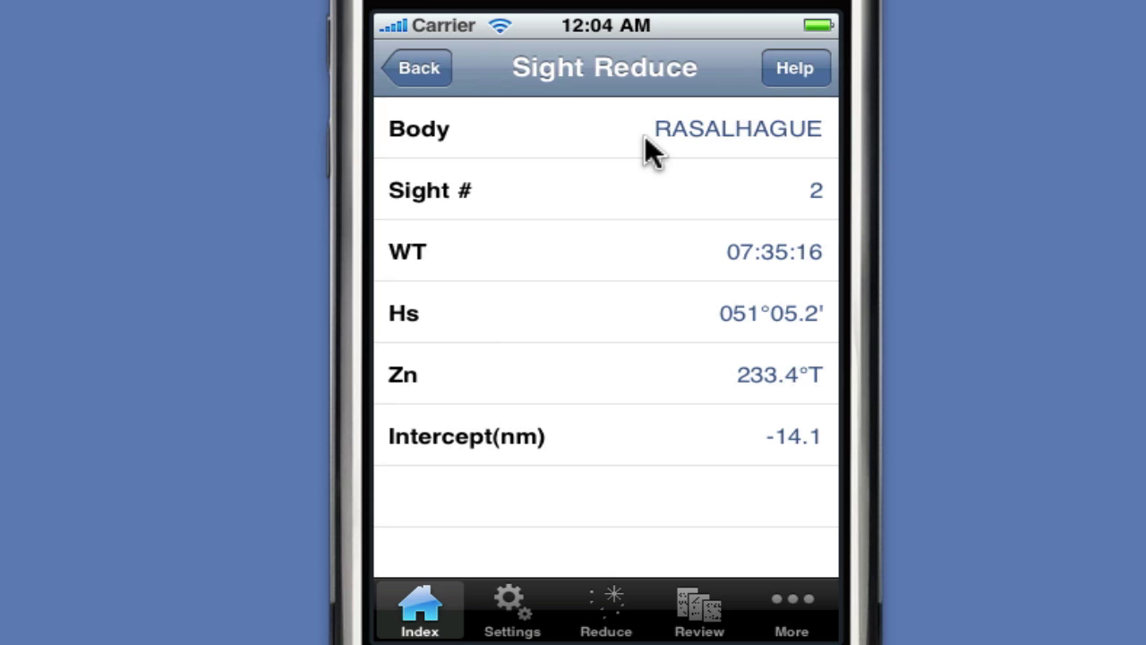
Create Sight #3 and pick ALKAID as its body by searching 'alk'.
left_click(419, 69)
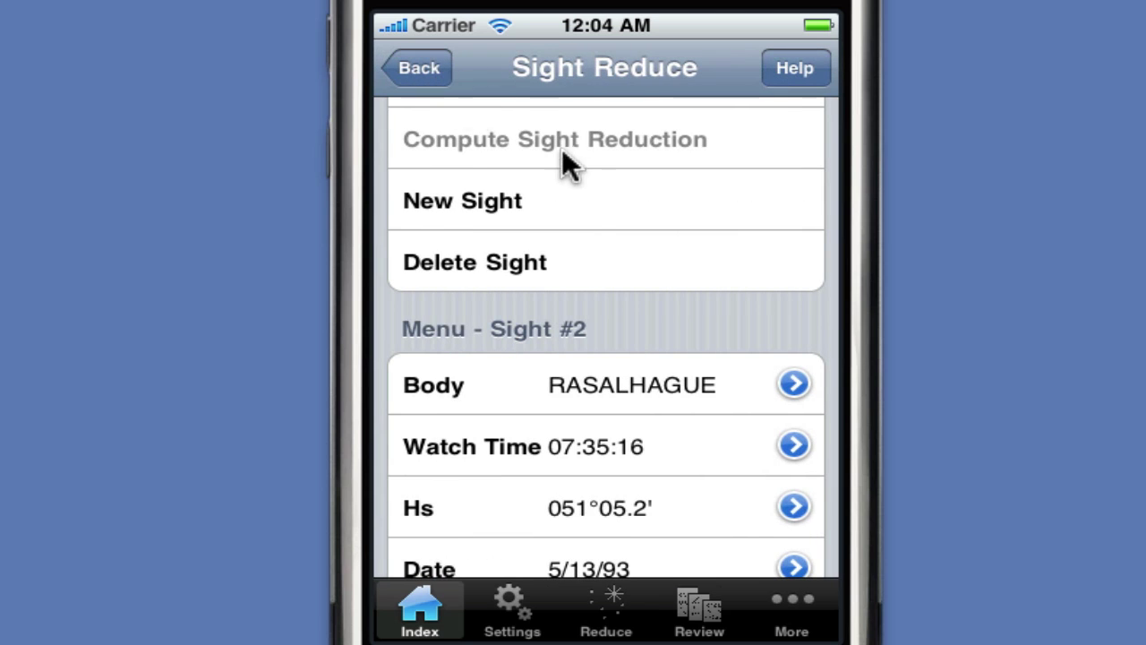
left_click(494, 202)
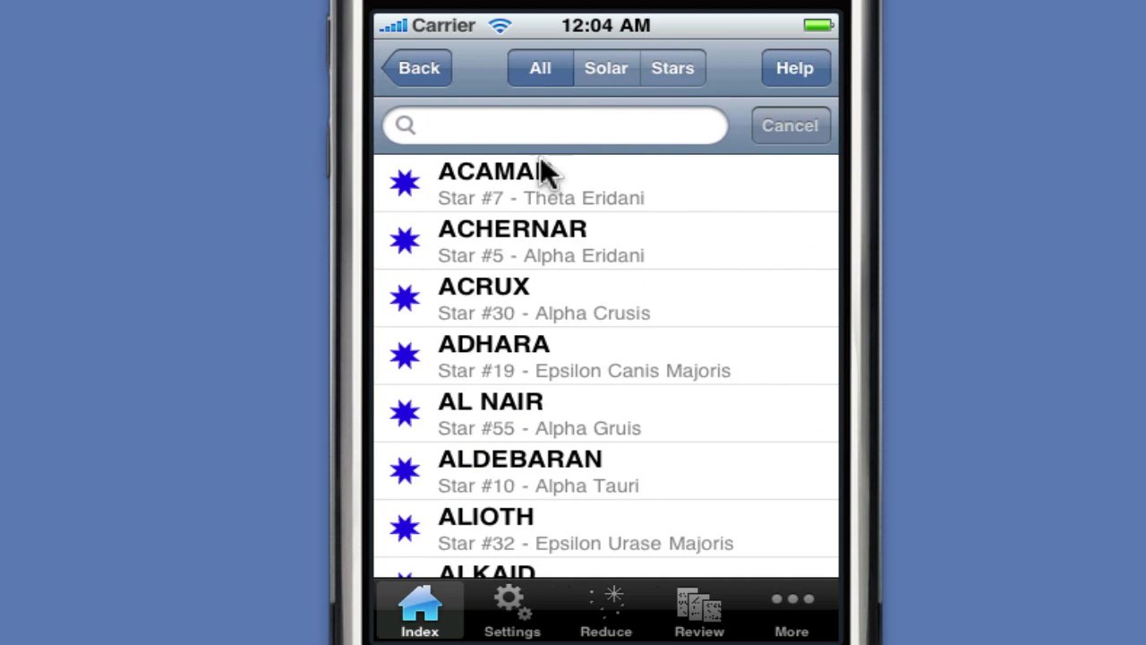
left_click(530, 121)
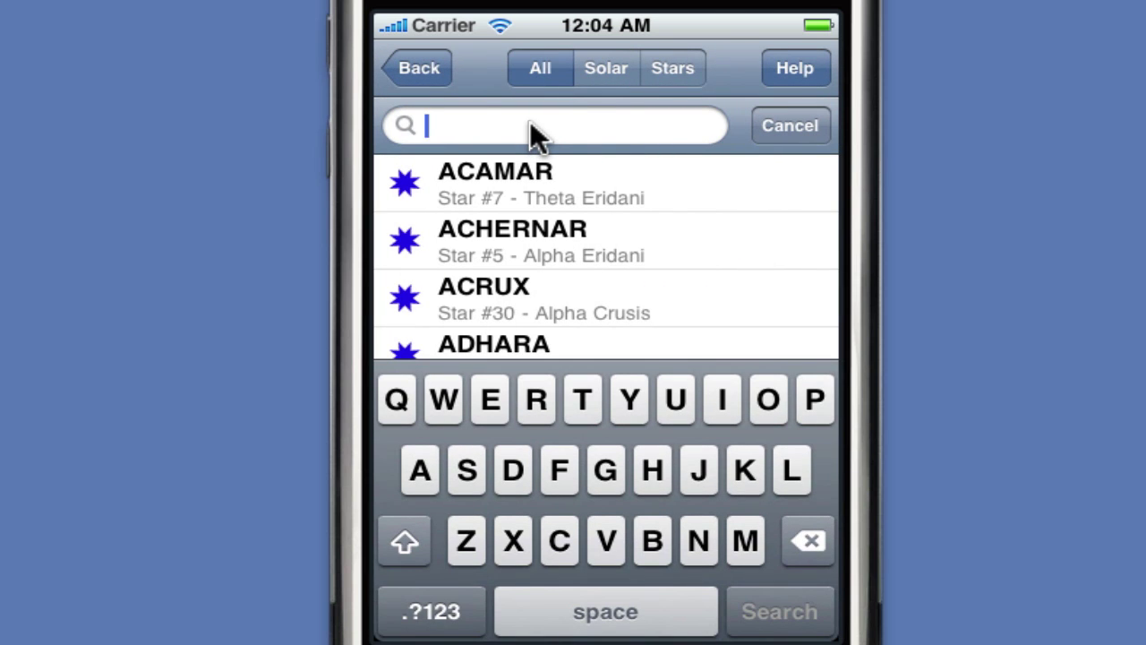
left_click(438, 474)
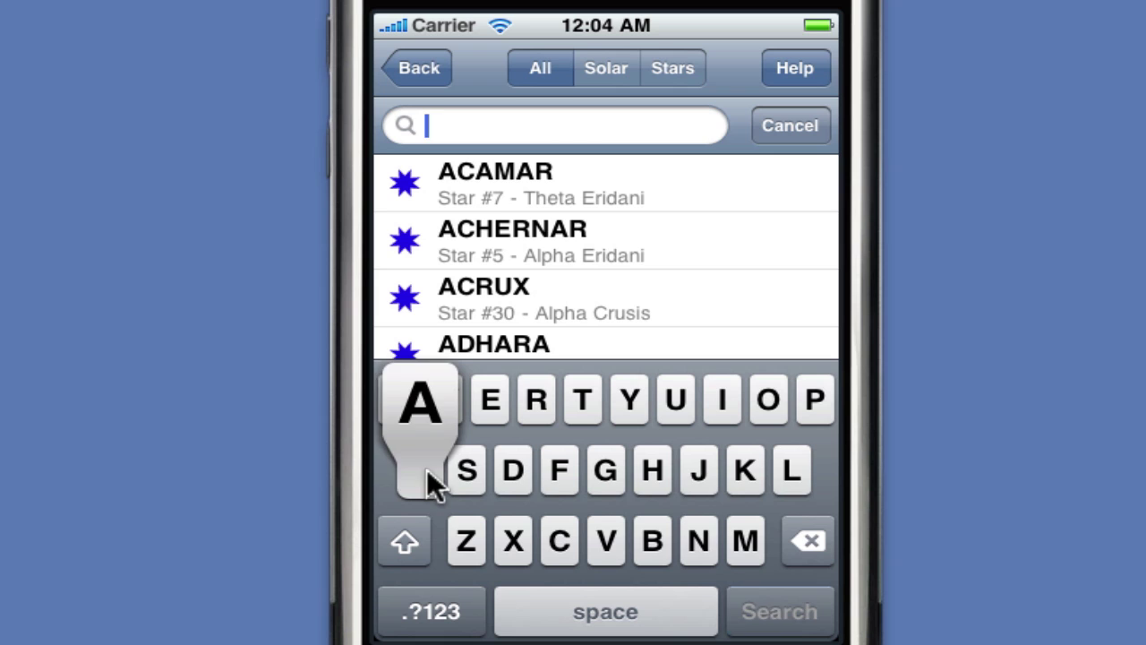
left_click(788, 475)
left_click(747, 470)
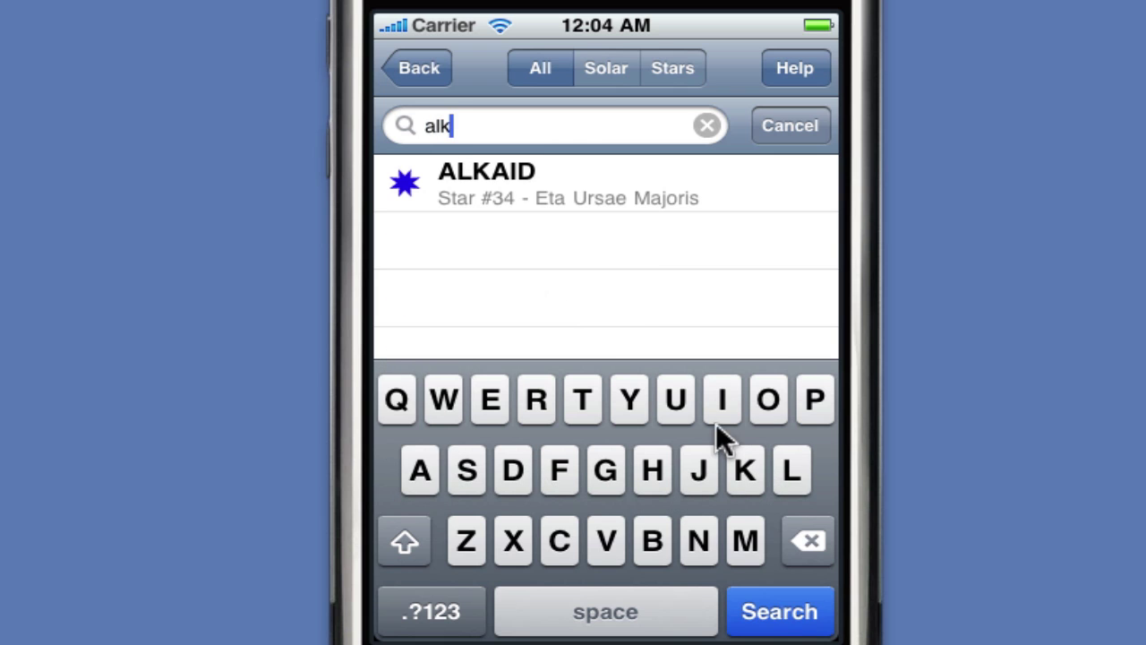
left_click(528, 188)
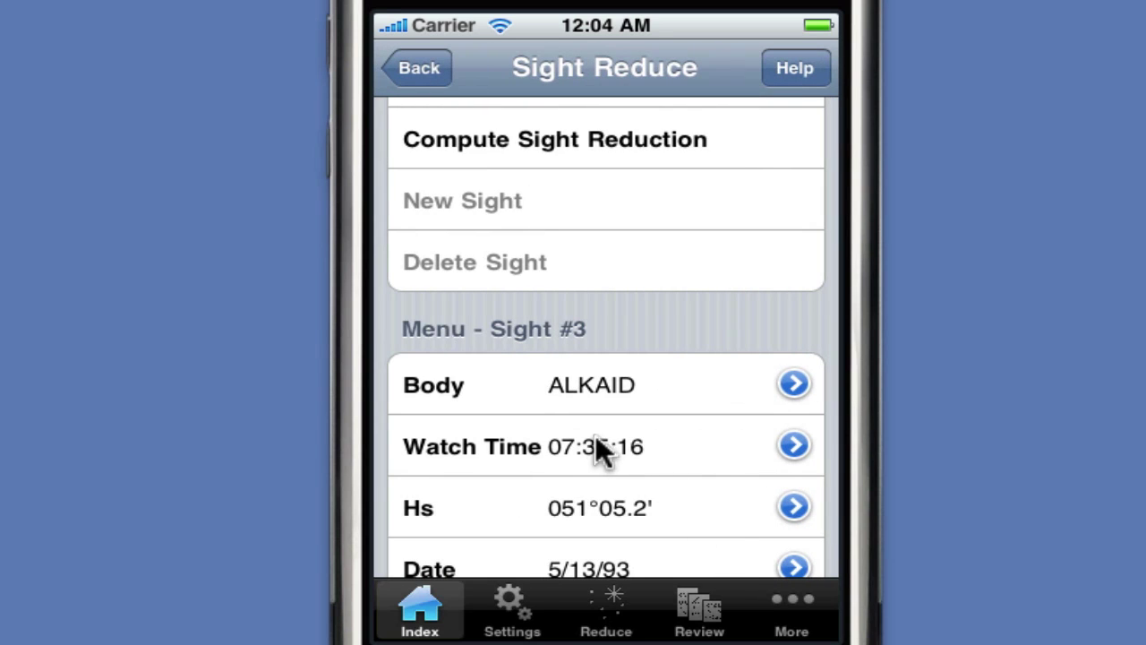
Set the Alkaid sight's watch time to 07:37:15.
left_click(600, 443)
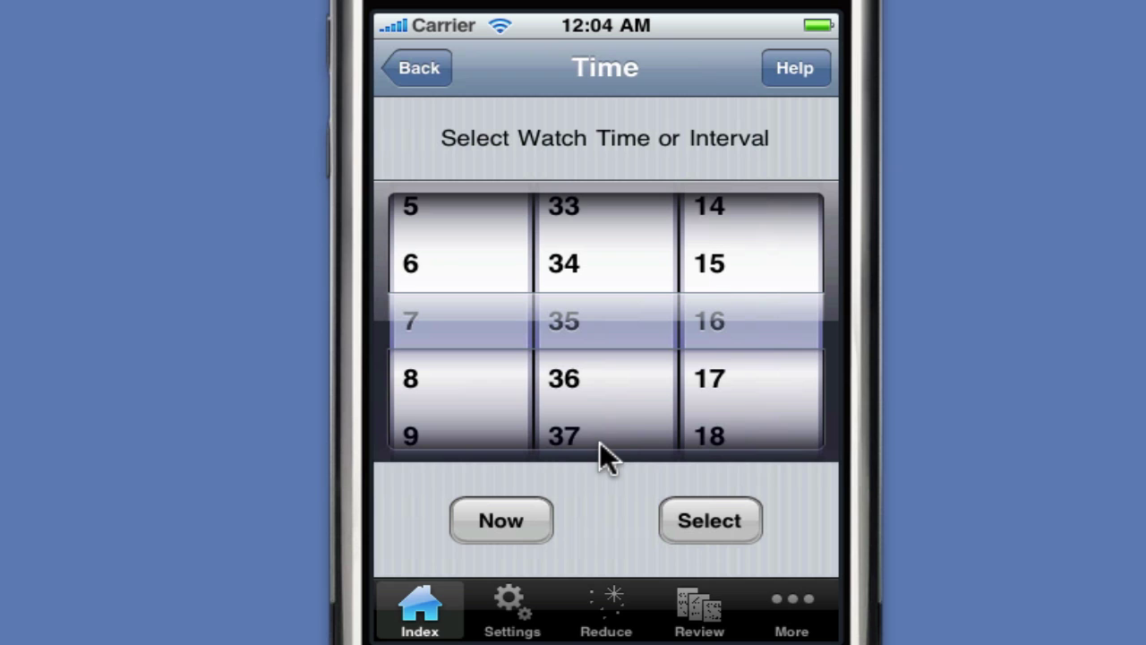
left_click_drag(594, 353, 602, 282)
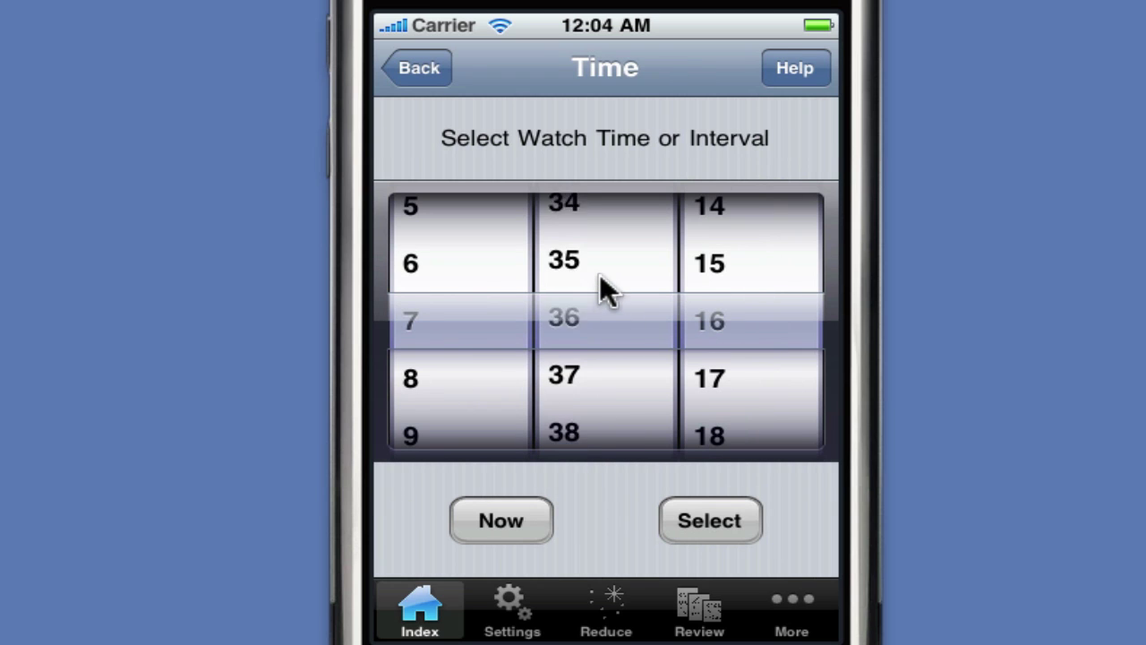
left_click_drag(599, 418, 603, 367)
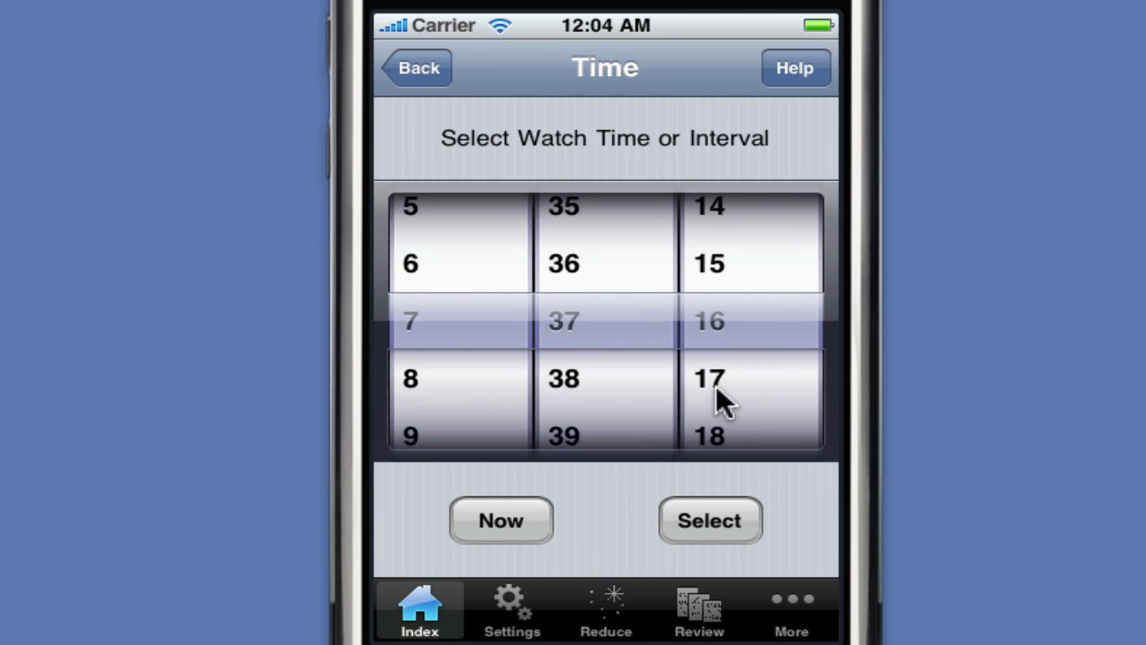
left_click_drag(726, 369, 734, 434)
left_click(710, 517)
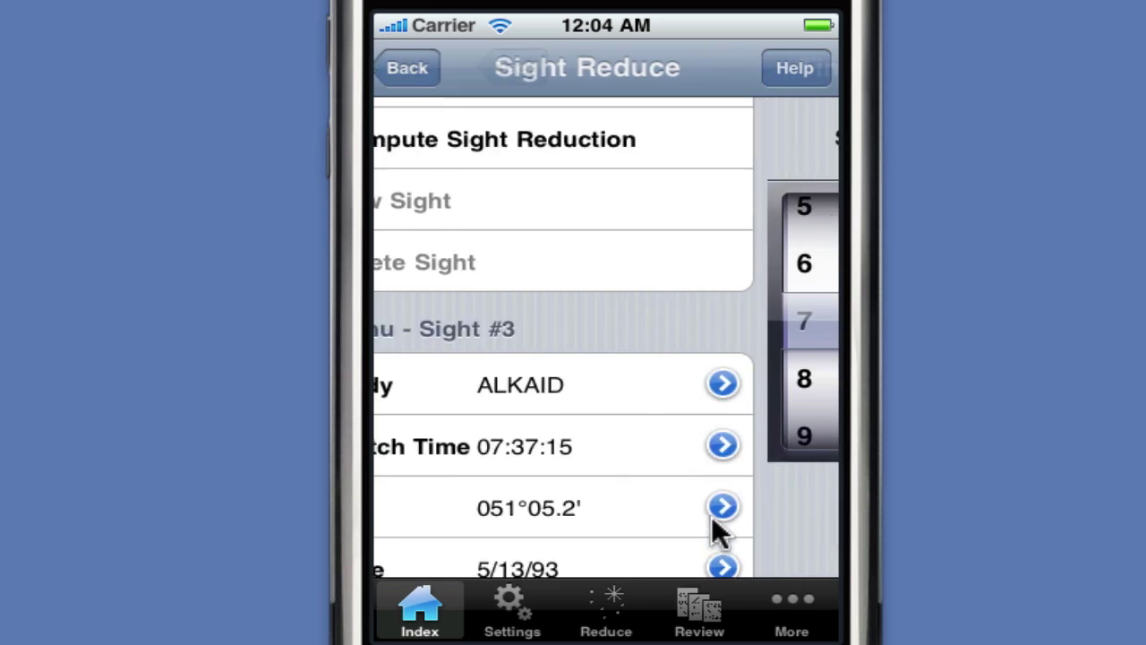
Enter Hs 030°15.9' and compute the Alkaid sight reduction.
left_click(586, 505)
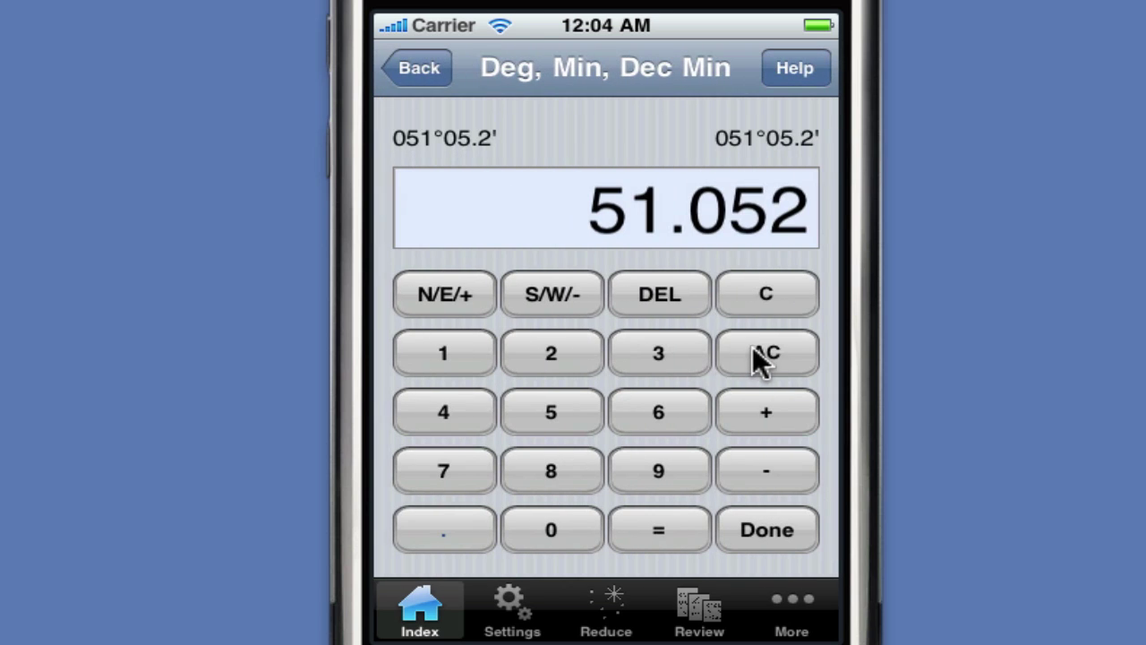
left_click(759, 355)
left_click(656, 356)
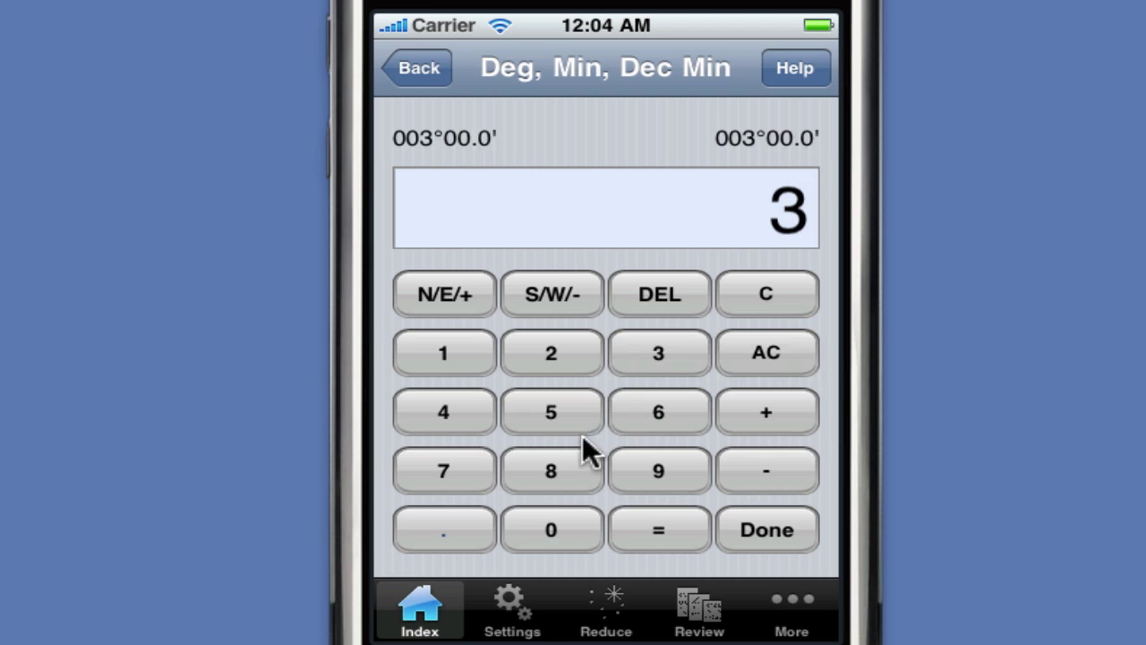
left_click(530, 527)
left_click(462, 534)
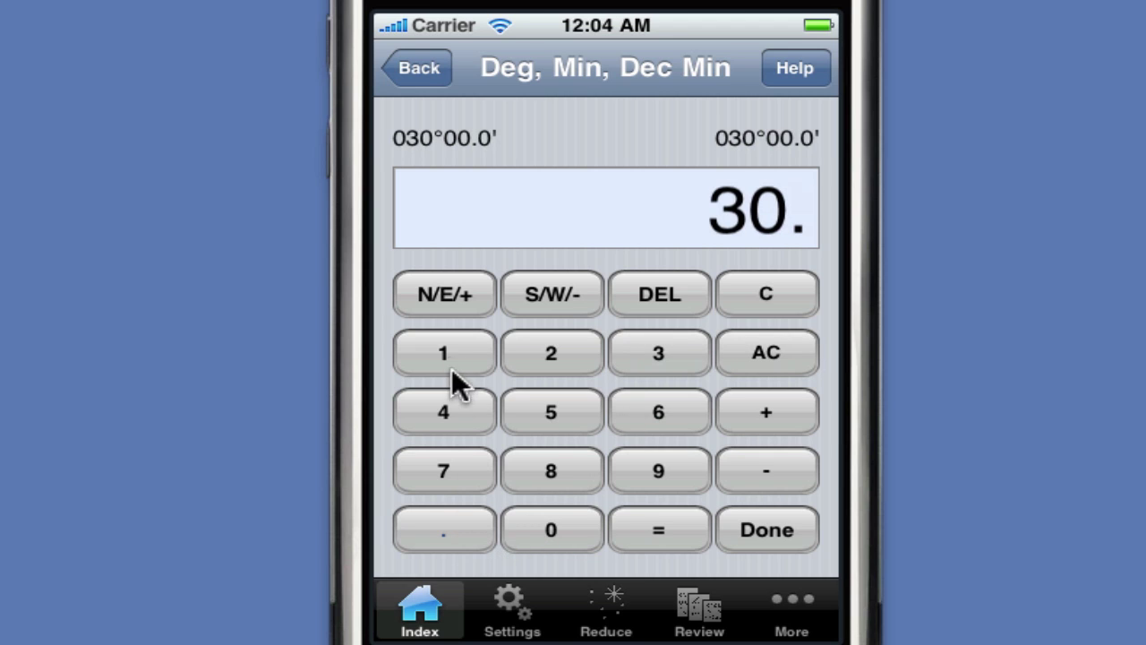
left_click(454, 365)
left_click(543, 422)
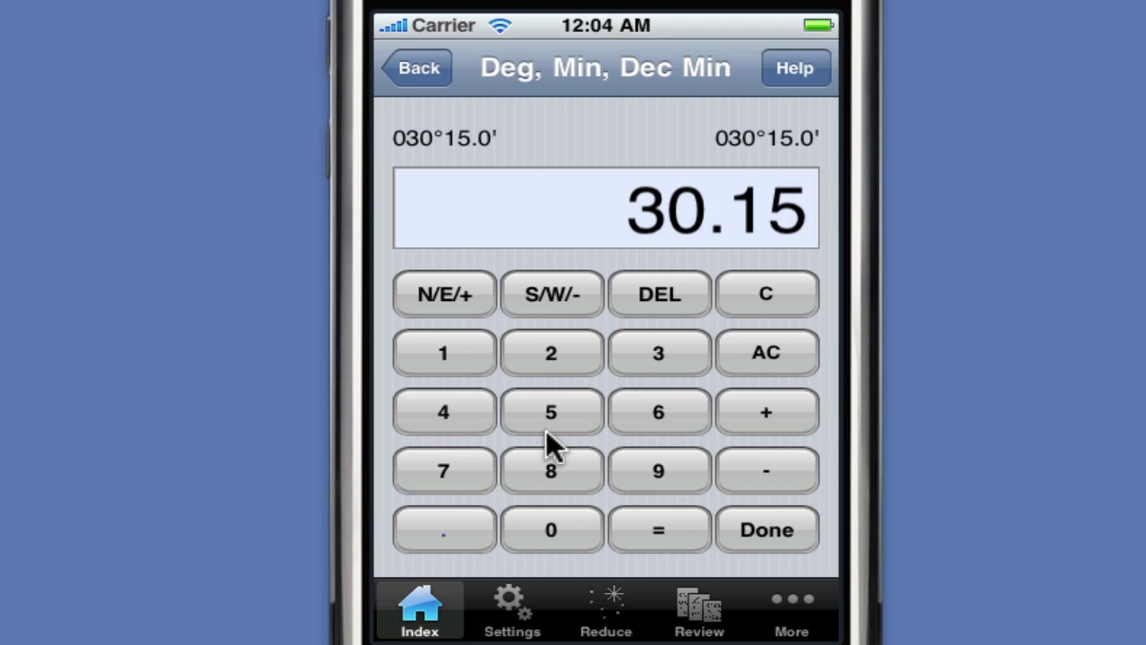
left_click(655, 468)
left_click(768, 540)
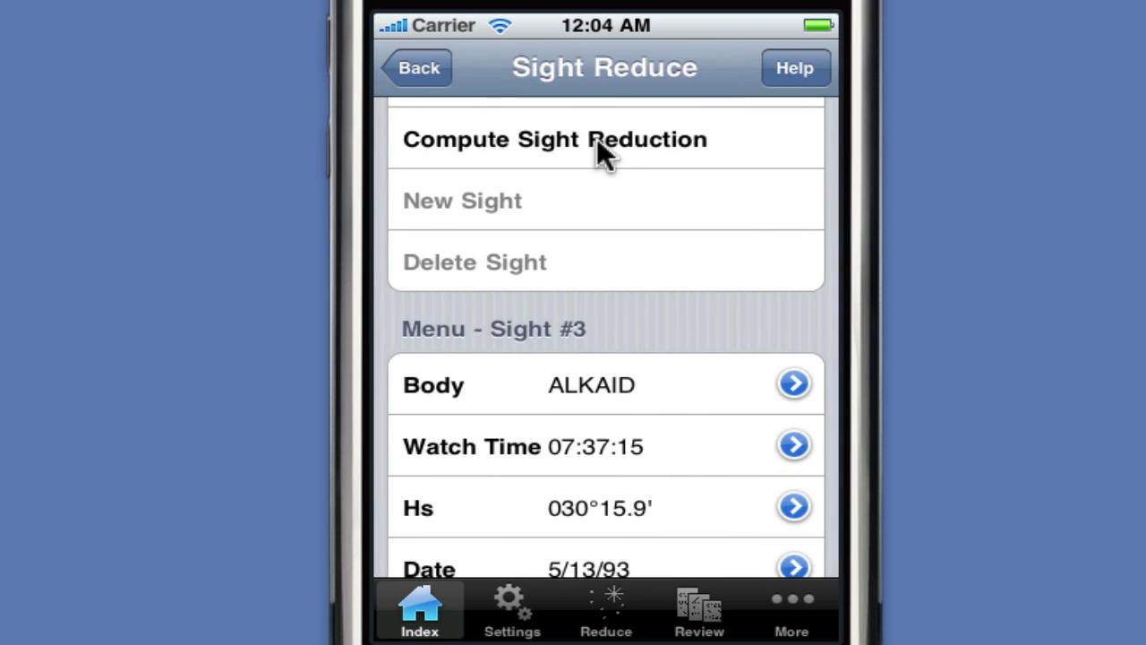
left_click(596, 139)
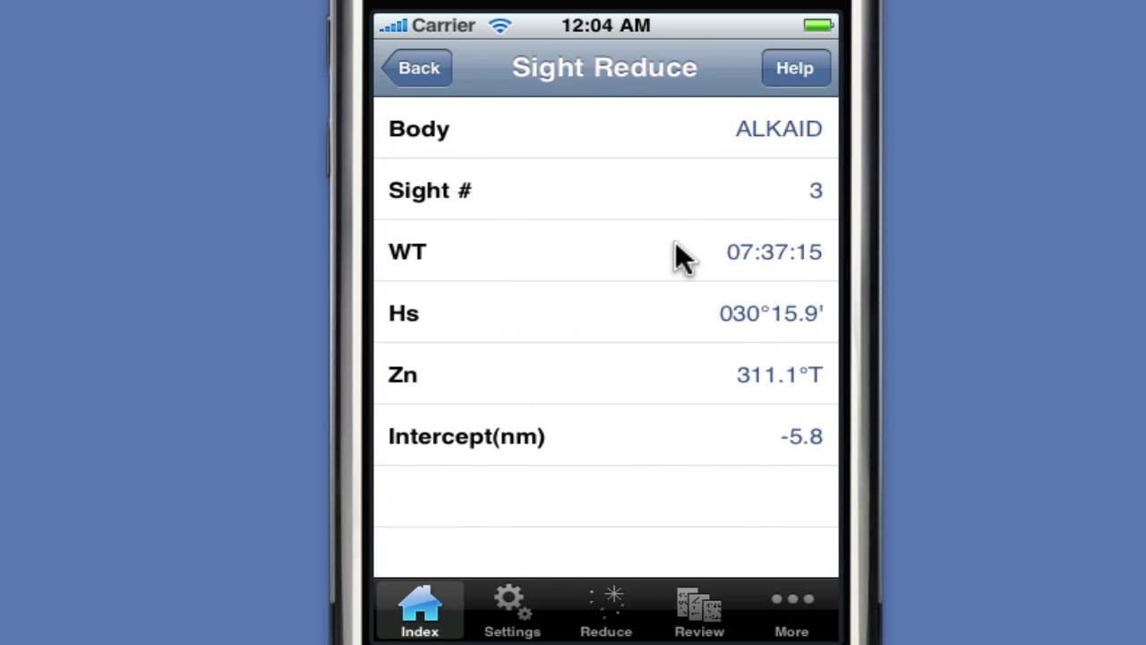
Leave the Alkaid results, create Sight #4, and pick ALTAIR as its body via 'alt'.
left_click(427, 69)
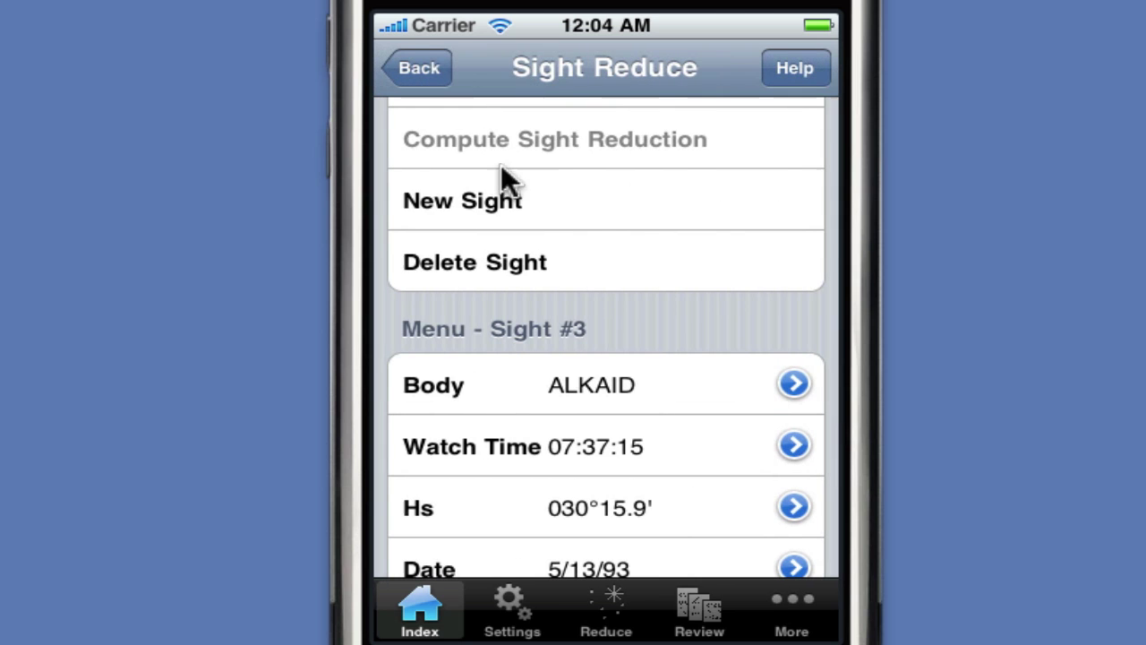
left_click(481, 197)
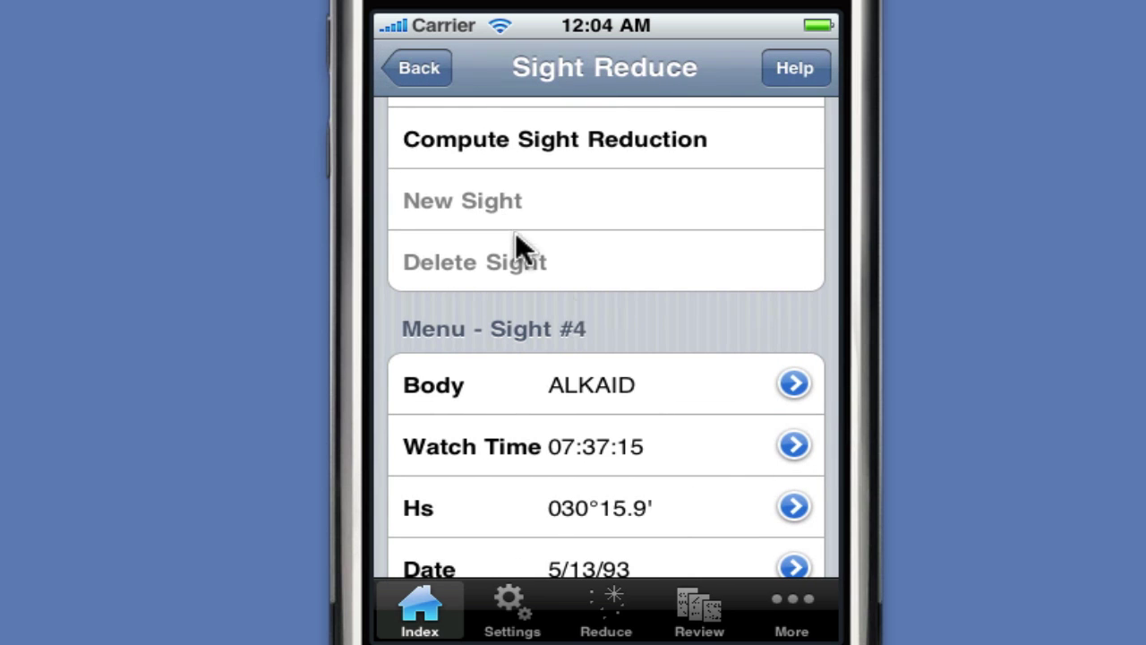
left_click(587, 383)
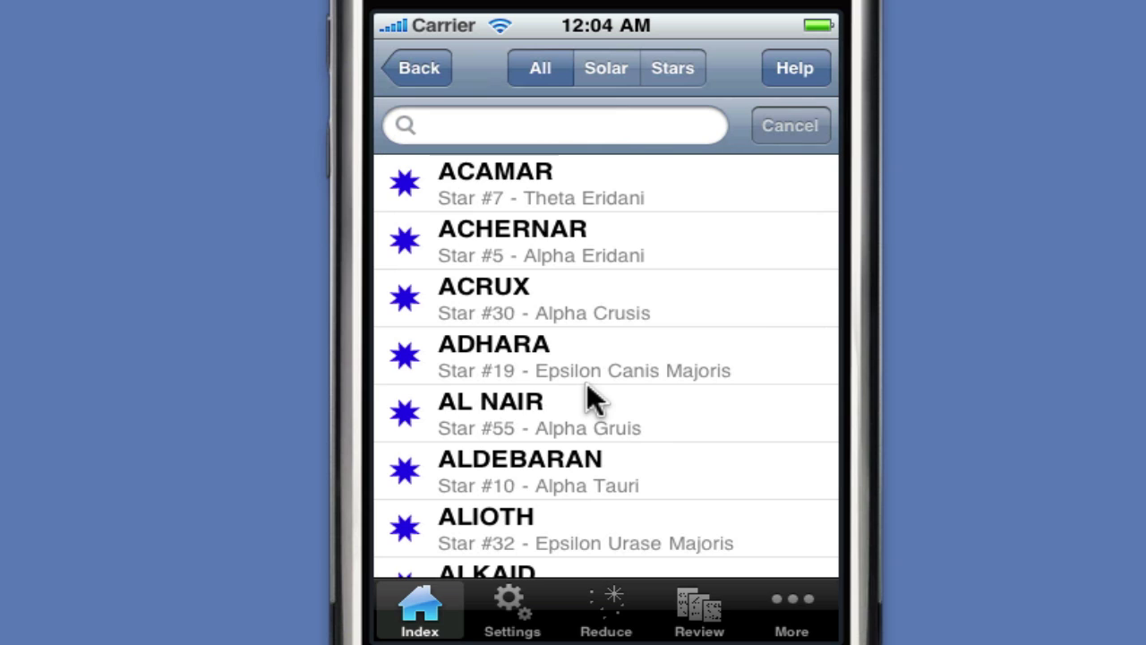
left_click(577, 127)
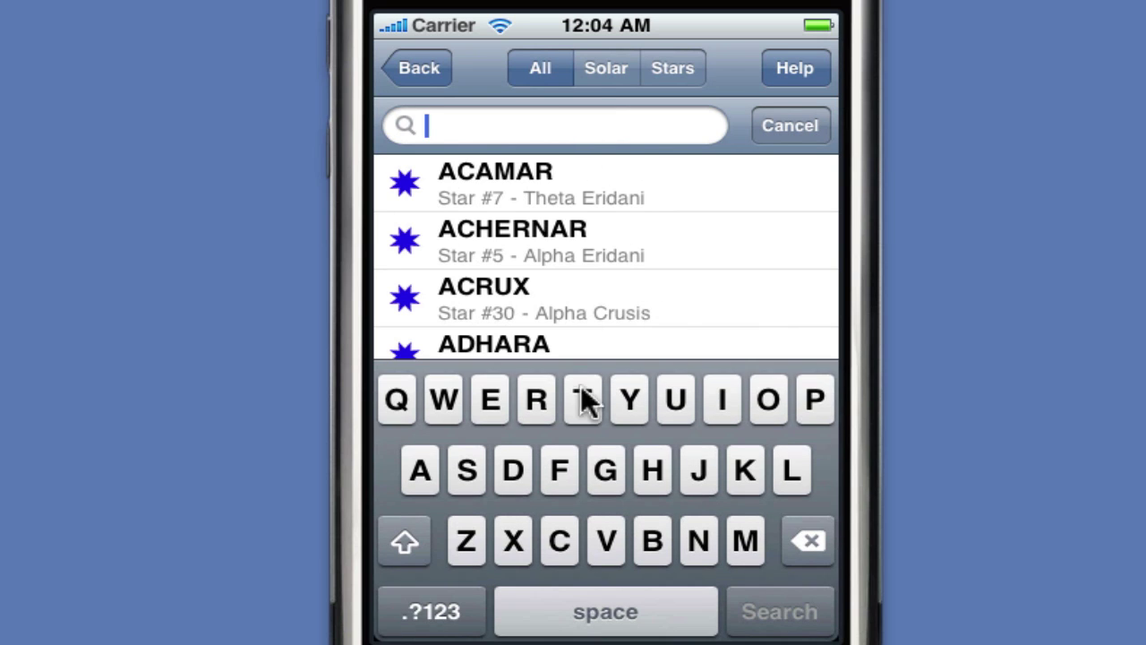
left_click(424, 463)
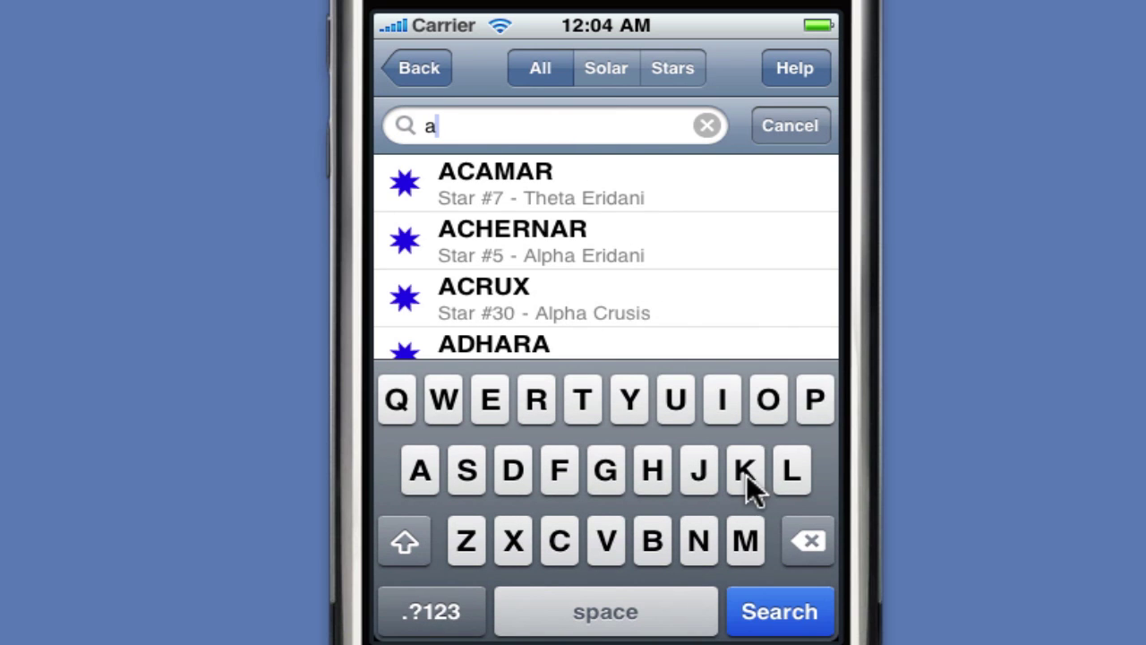
left_click(784, 472)
left_click(590, 398)
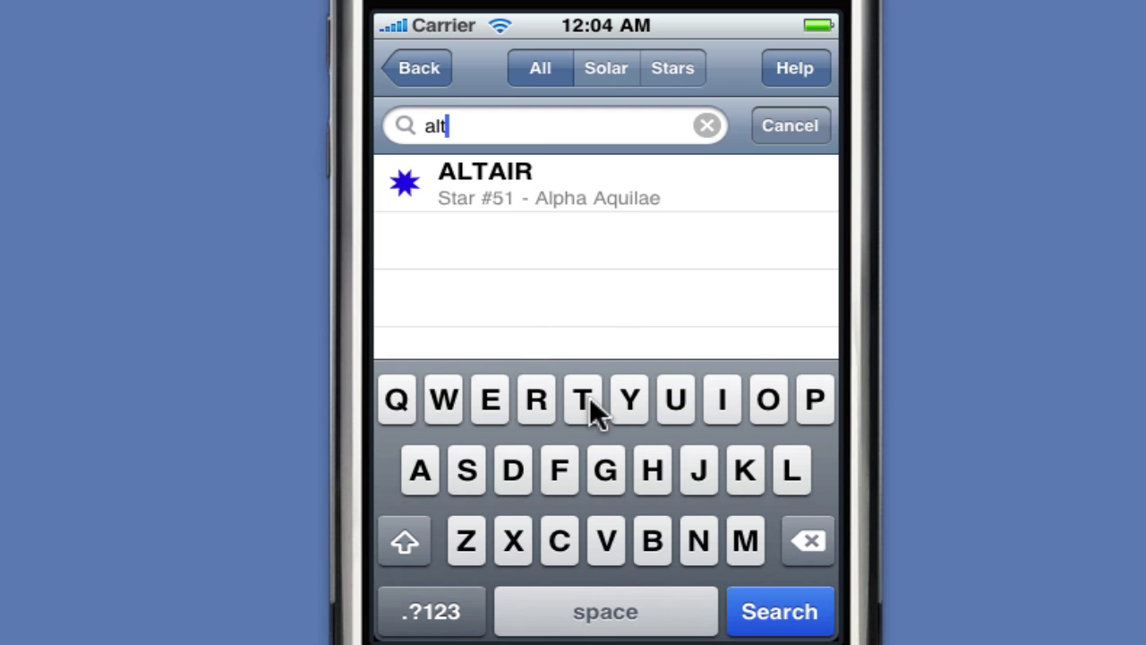
left_click(508, 179)
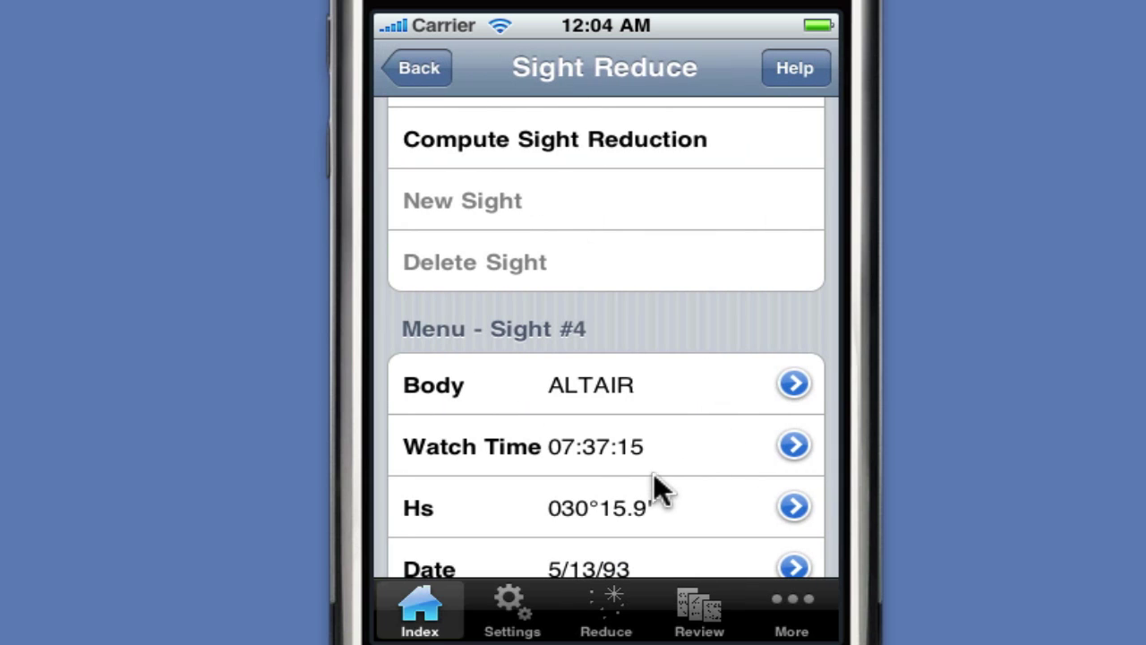
Roll the Altair sight's watch time minutes from 37 to 39, giving 7:39:15.
left_click(618, 457)
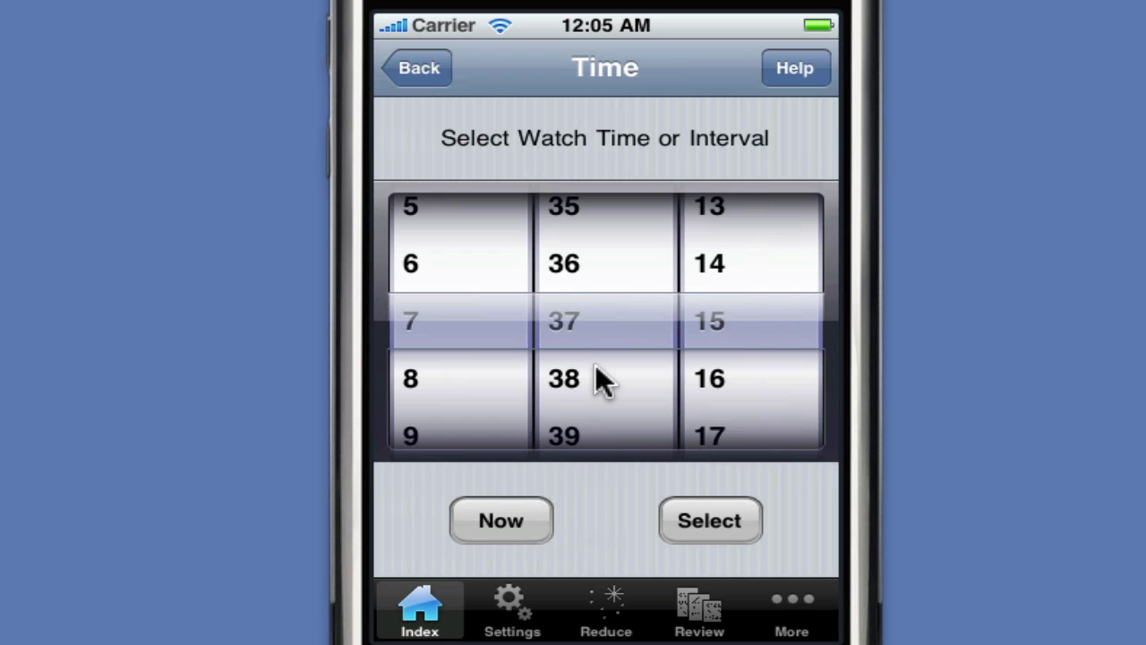
left_click_drag(591, 377, 617, 286)
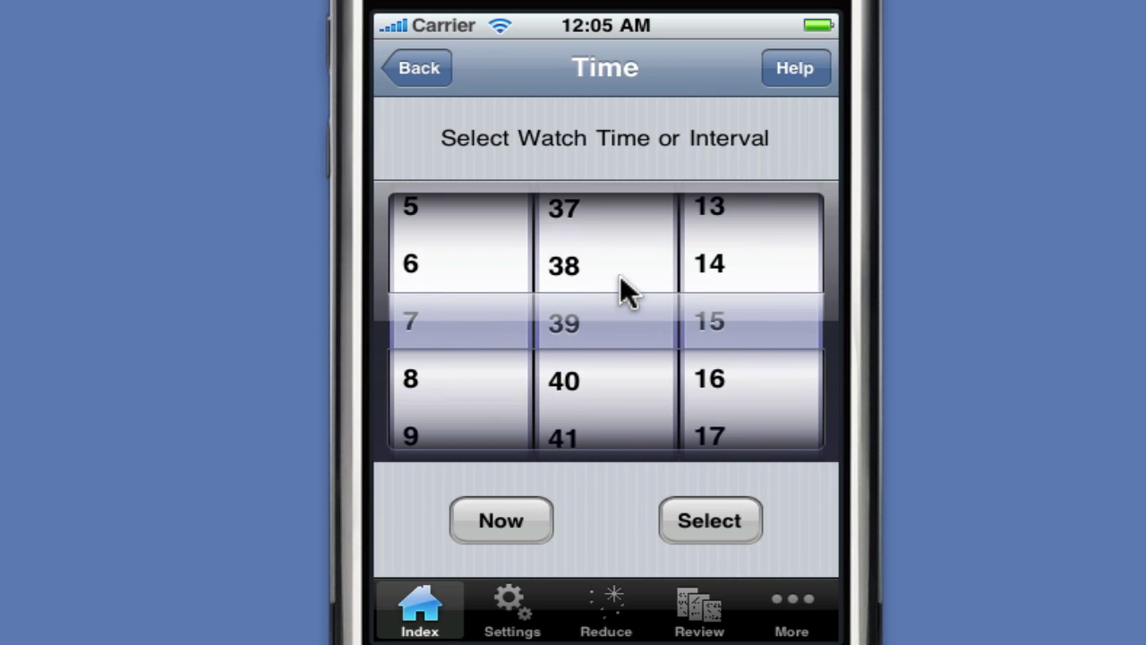